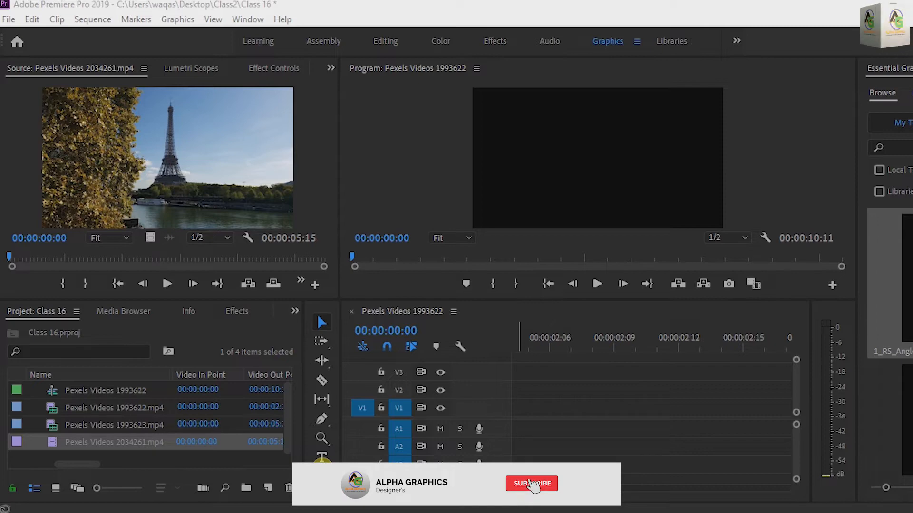
click(32, 19)
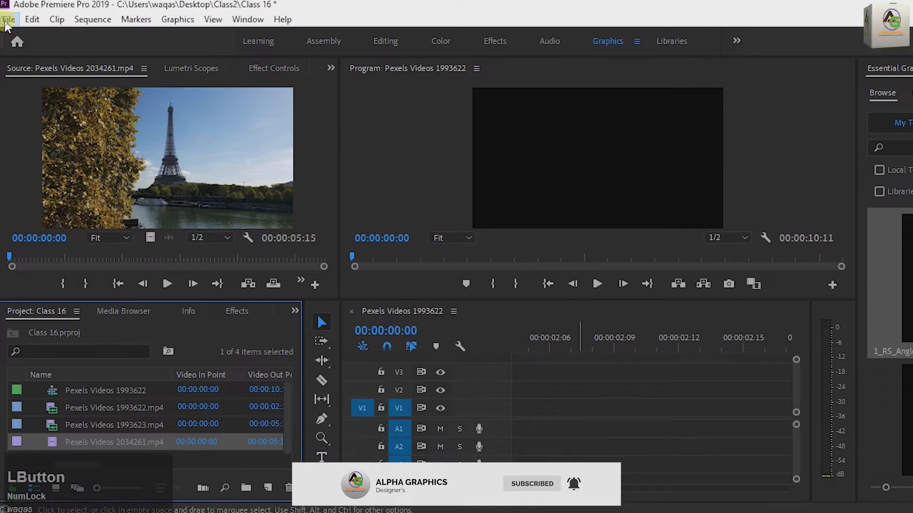
mouse_move(19, 39)
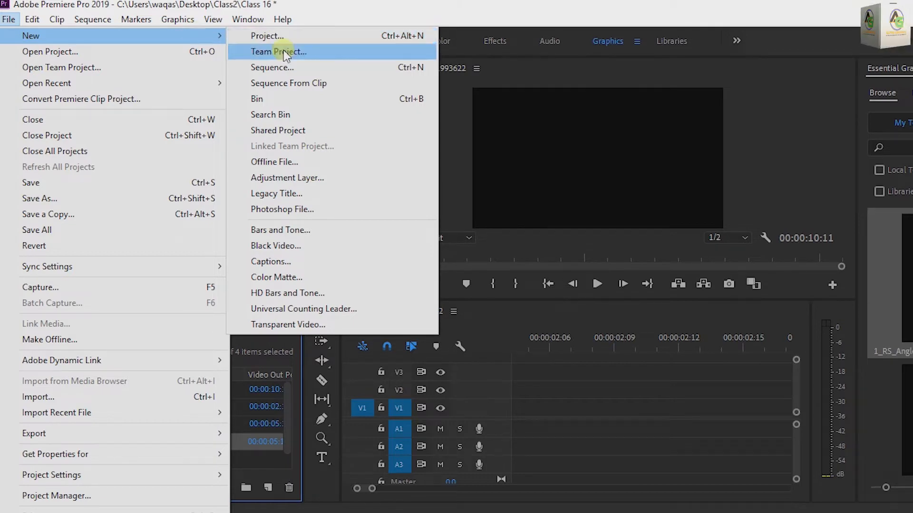
click(387, 102)
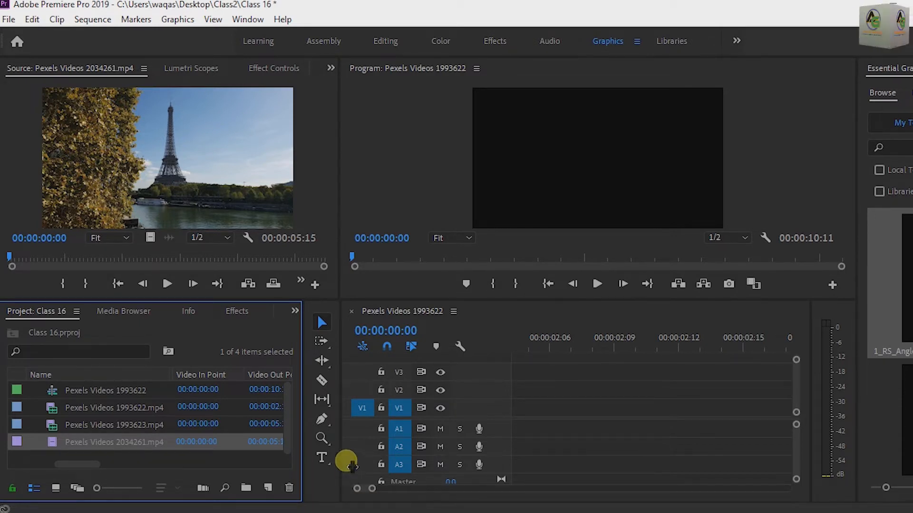
click(329, 459)
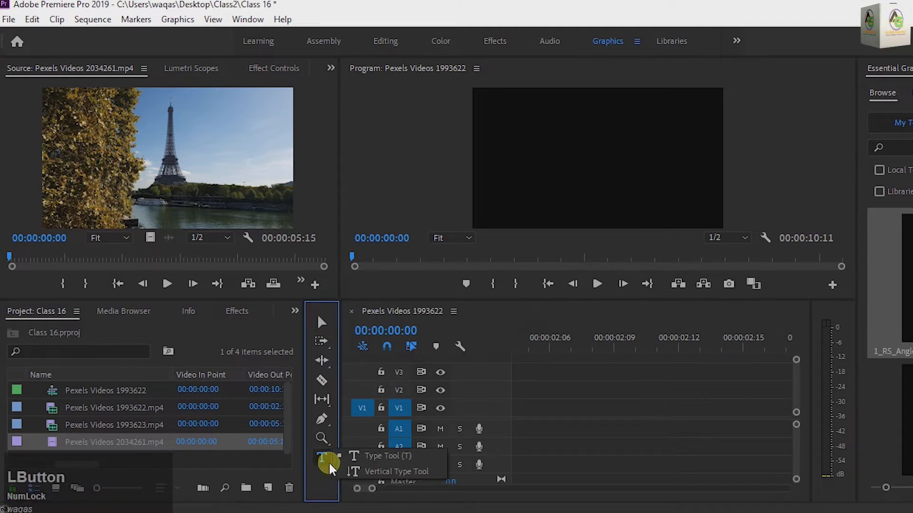
drag(332, 468, 357, 464)
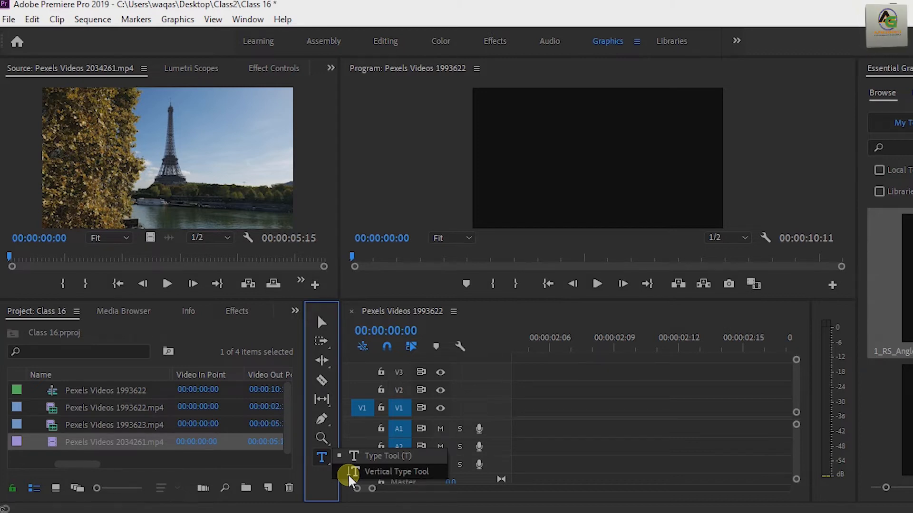
click(323, 324)
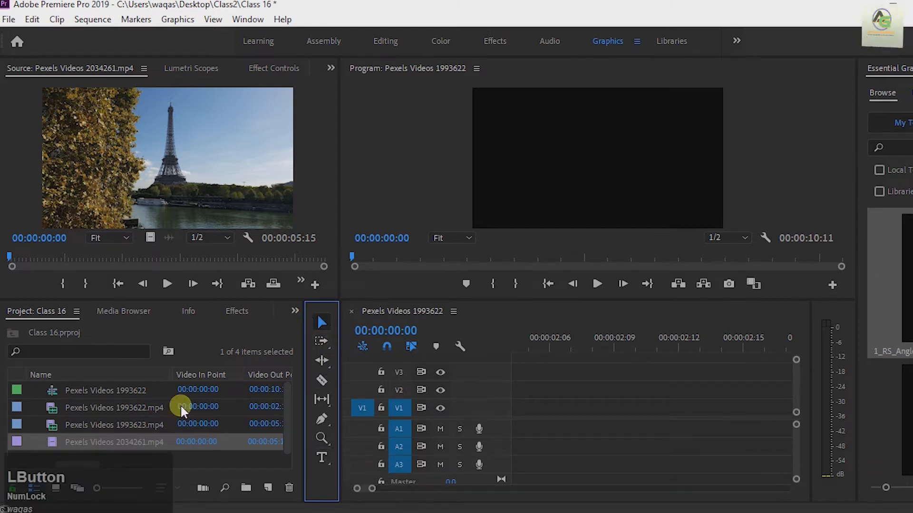
Place Pexels Videos 2034261.mp4 on track V1 and shift the clip slightly earlier on the timeline
double_click(50, 442)
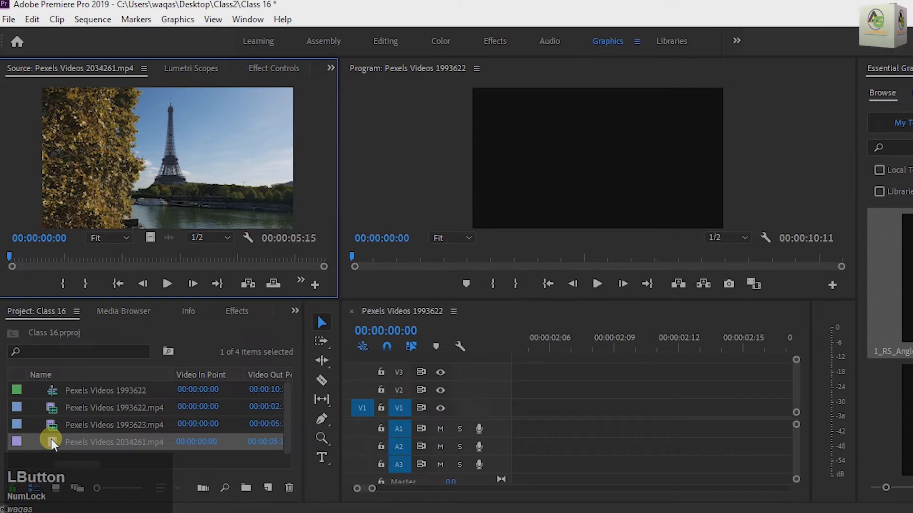
drag(50, 442, 514, 420)
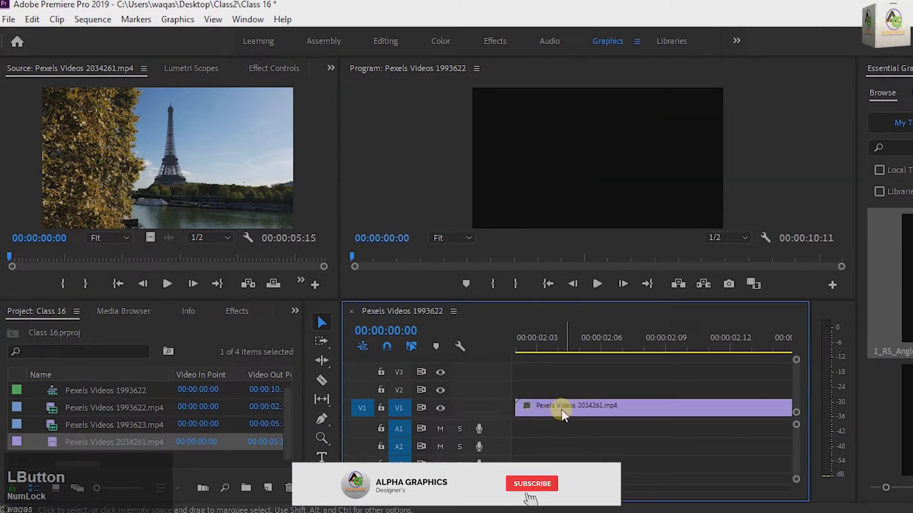
click(569, 404)
drag(569, 404, 529, 406)
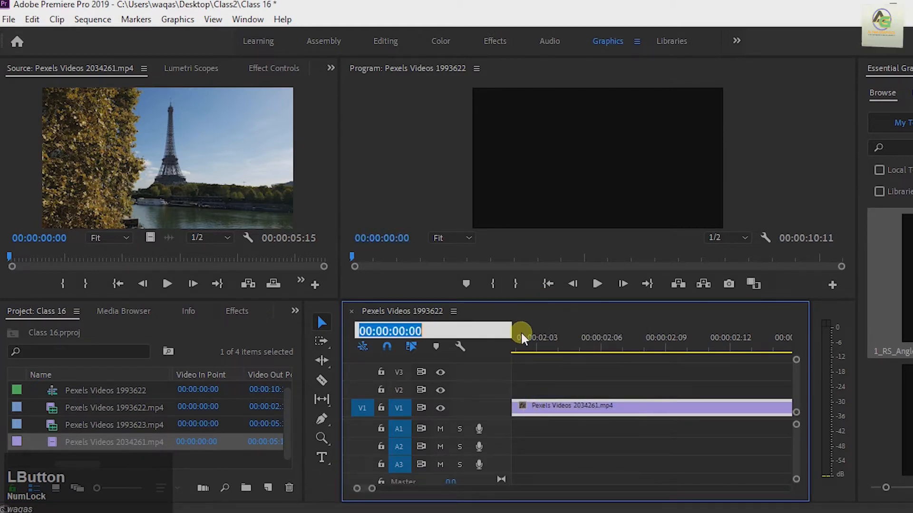
Add the text "ALPHA GRAPHICS" over the Eiffel Tower shot at 00:00:02:03 and nudge it slightly left in the frame
click(579, 351)
drag(580, 343, 536, 357)
click(321, 457)
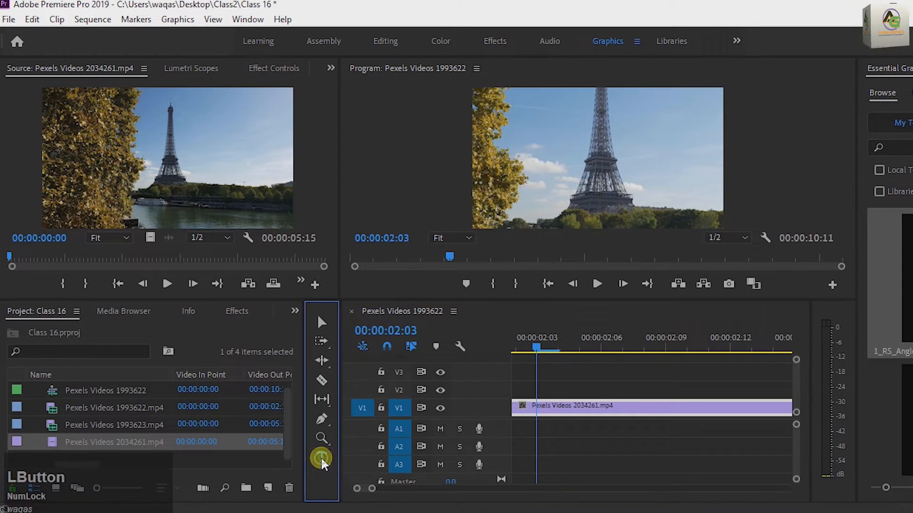
click(572, 144)
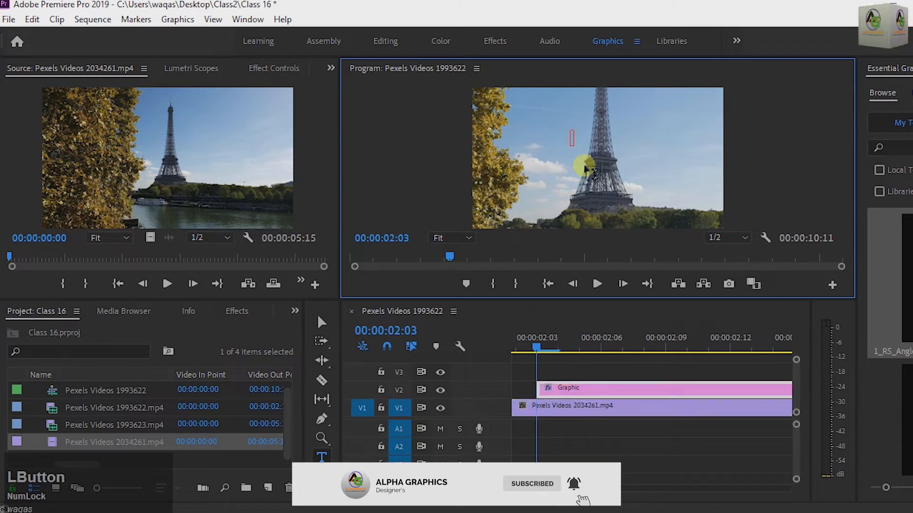
key(Caps_Lock)
text(A)
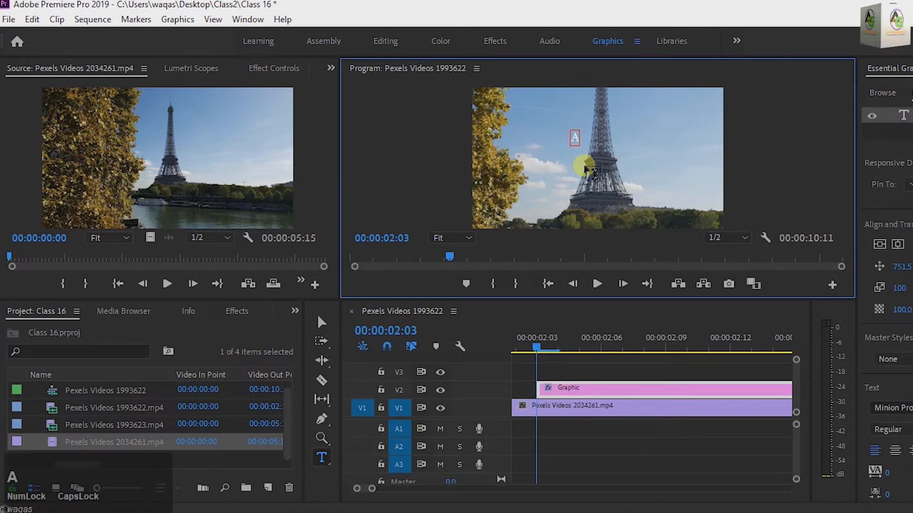
text(LPHA)
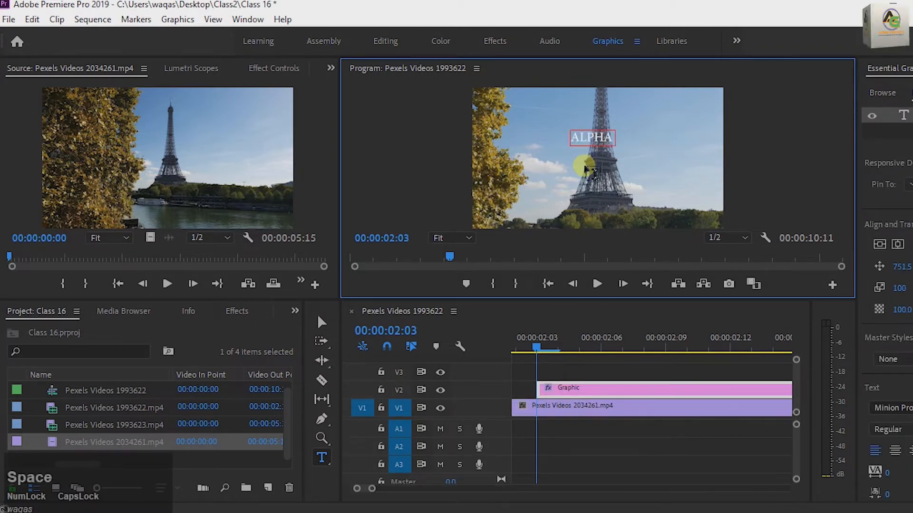
text( GRAPHICS)
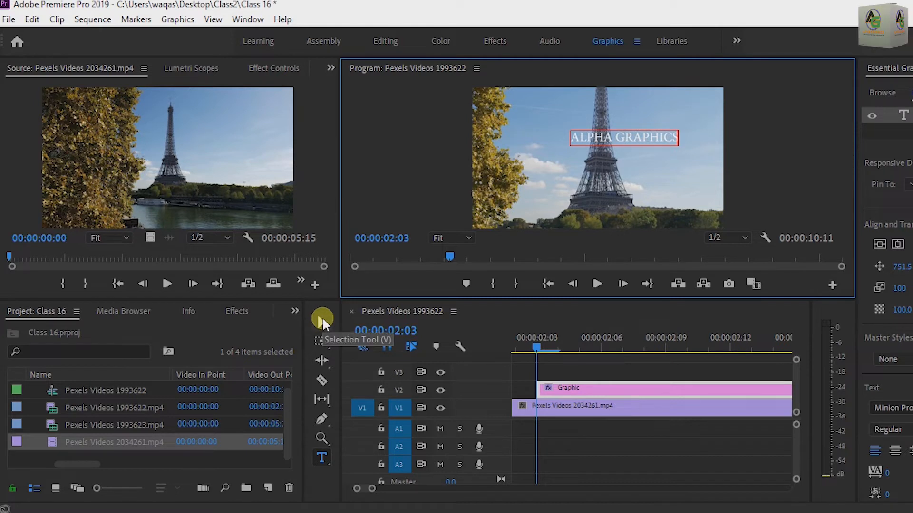
click(323, 323)
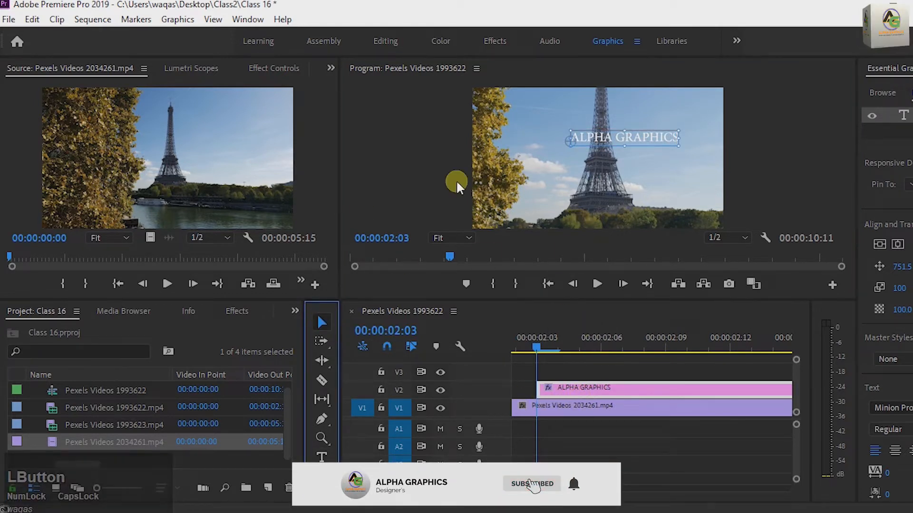
drag(608, 142, 597, 142)
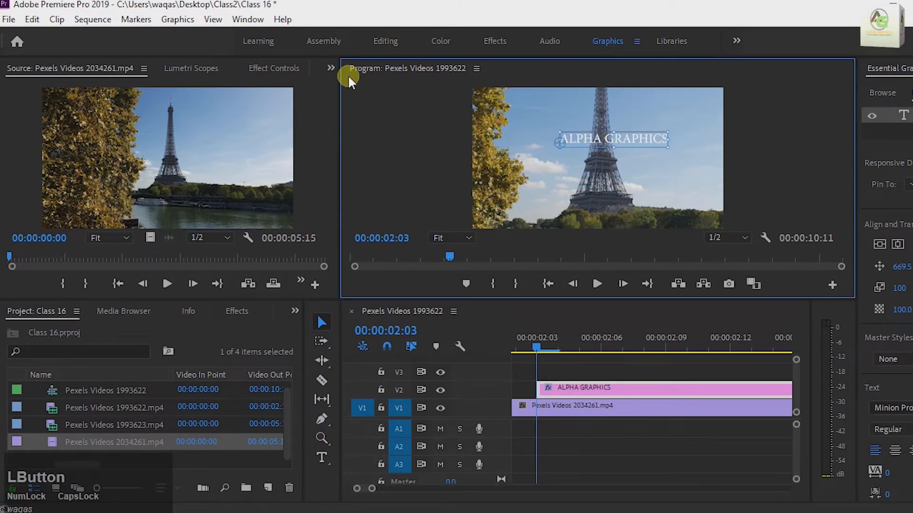
Show the effect controls for the ALPHA GRAPHICS clip on track V2
click(331, 68)
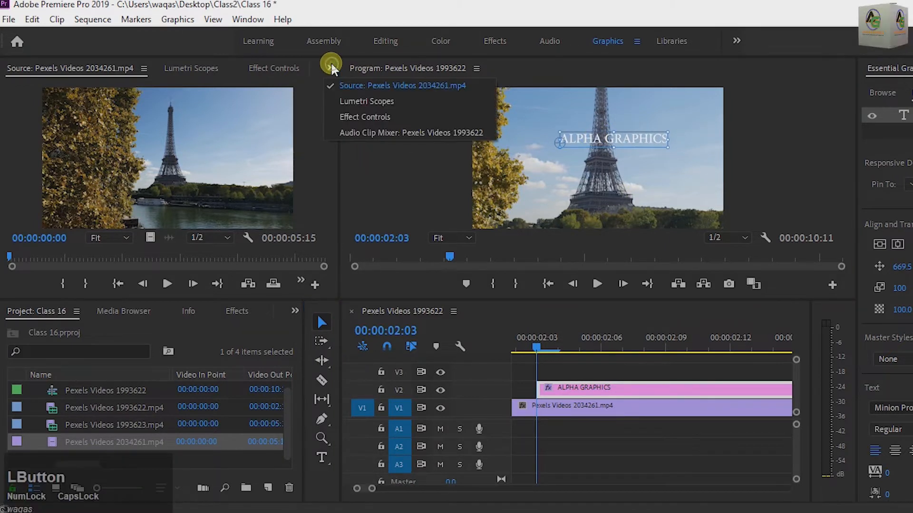
click(357, 116)
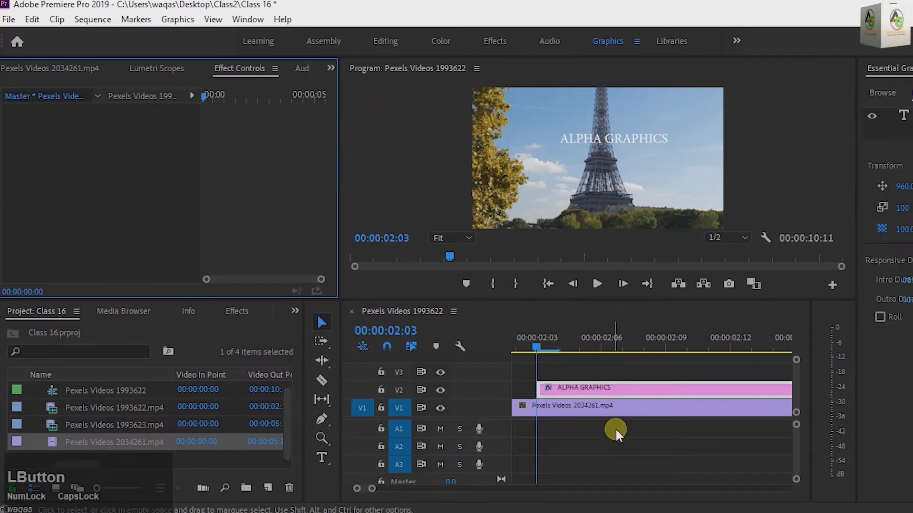
click(497, 344)
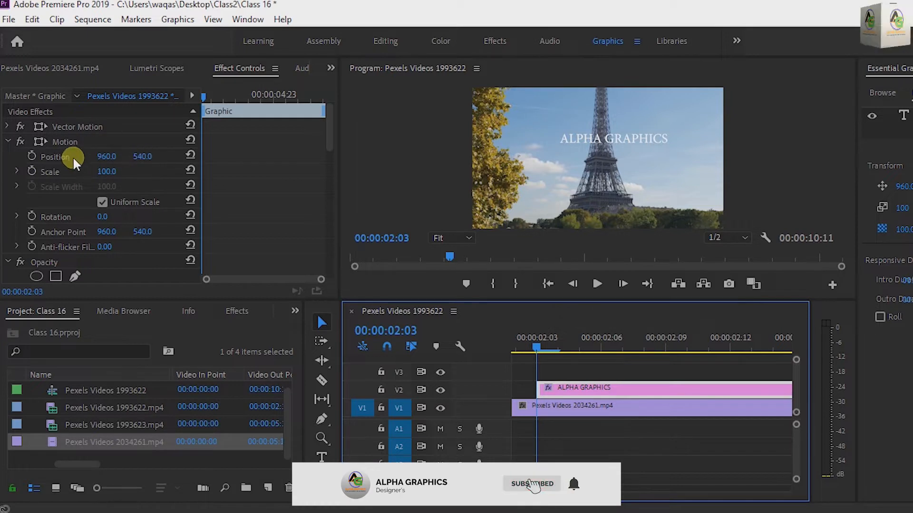
Examine the title's Motion, Opacity and Source Text properties in its effect controls
scroll(79, 218, down, 2)
scroll(81, 231, down, 2)
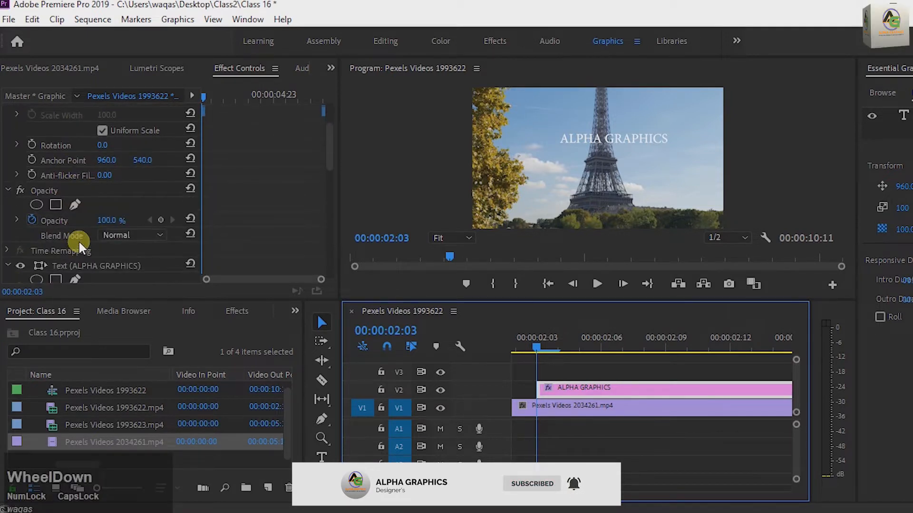
scroll(80, 238, up, 4)
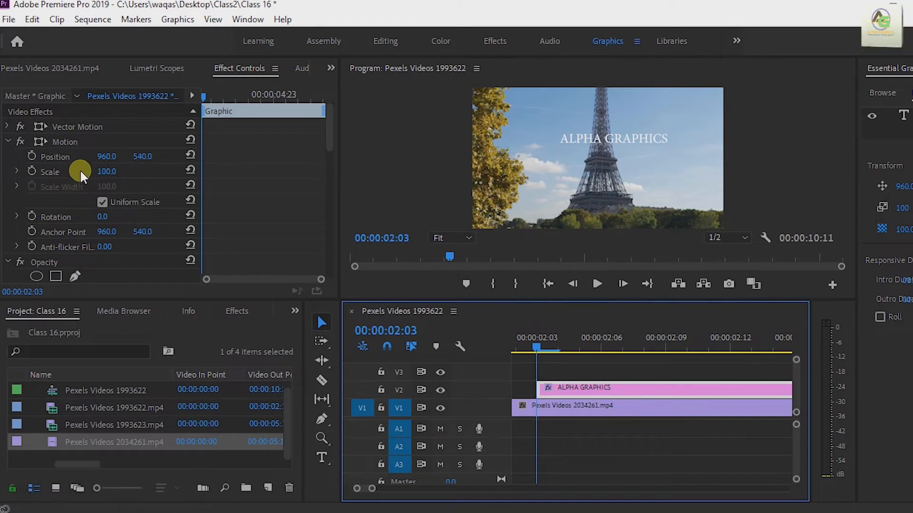
scroll(79, 181, down, 3)
scroll(76, 223, down, 2)
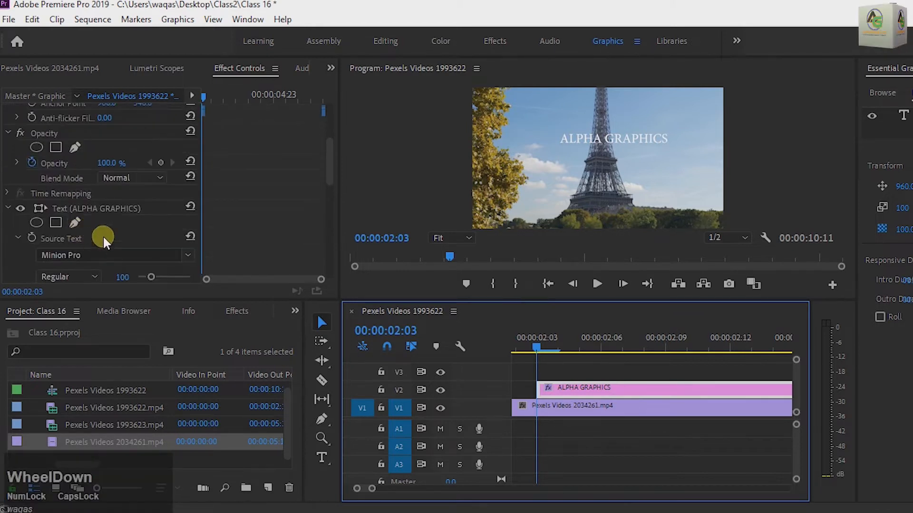
scroll(103, 228, down, 1)
scroll(107, 249, down, 1)
scroll(102, 258, up, 6)
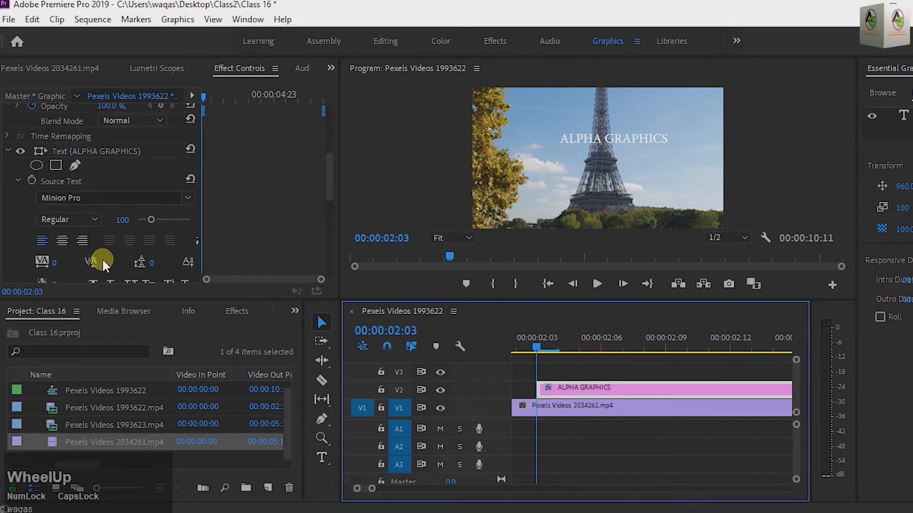
scroll(218, 238, up, 2)
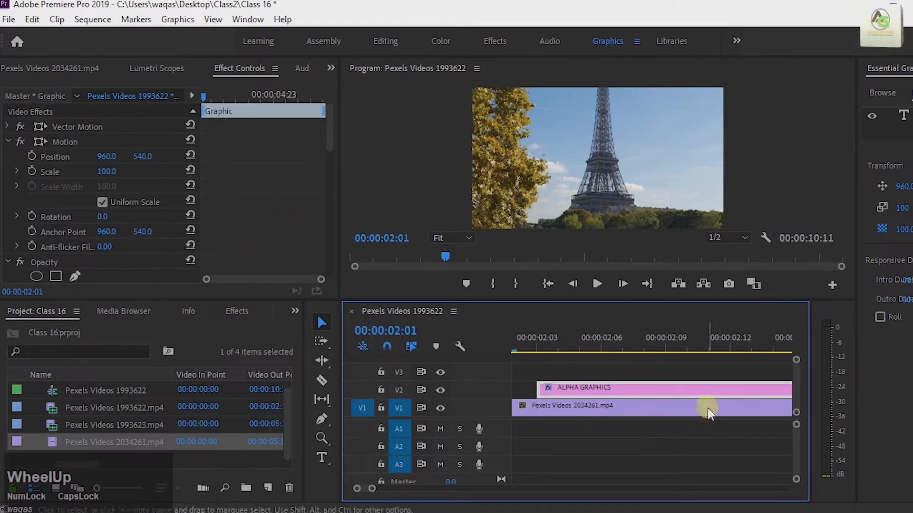
At 00:00:02:04, set the title's Motion scale to 149 and horizontal position to 772, and move it lower in the frame
click(561, 344)
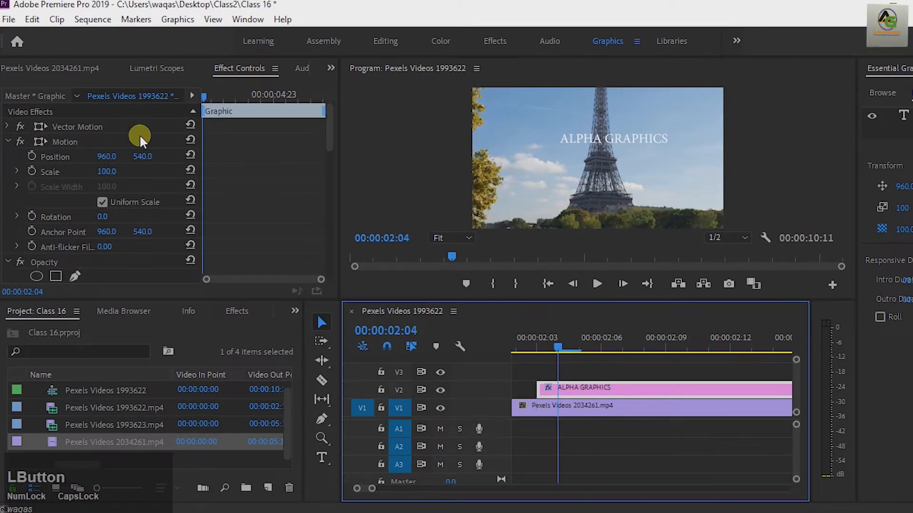
scroll(127, 163, up, 1)
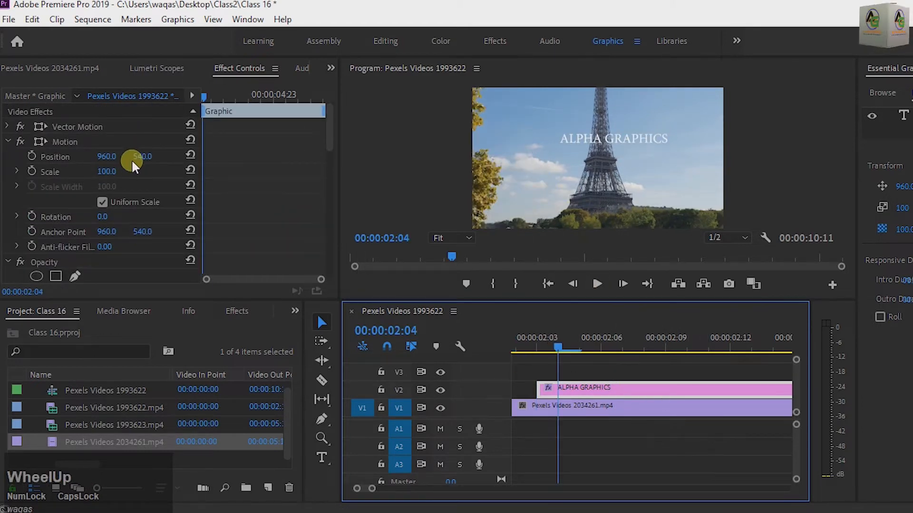
click(106, 171)
drag(106, 171, 157, 183)
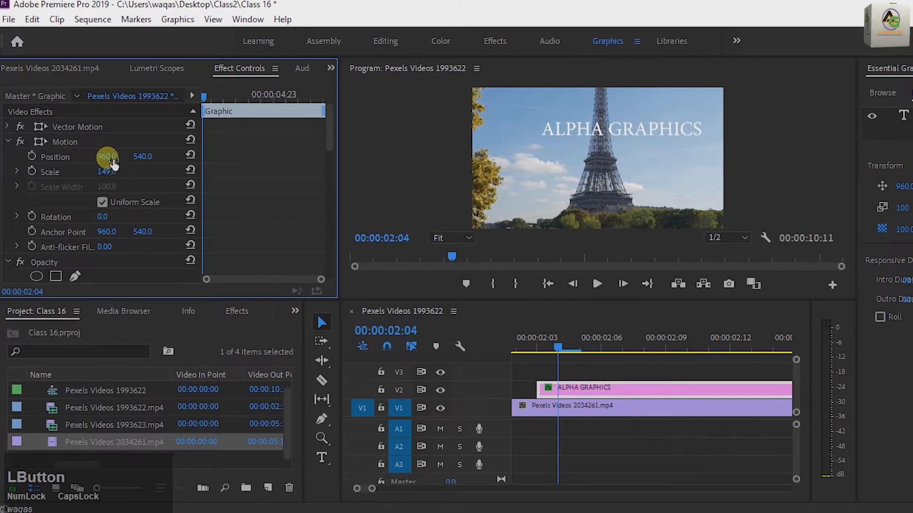
drag(114, 159, 84, 166)
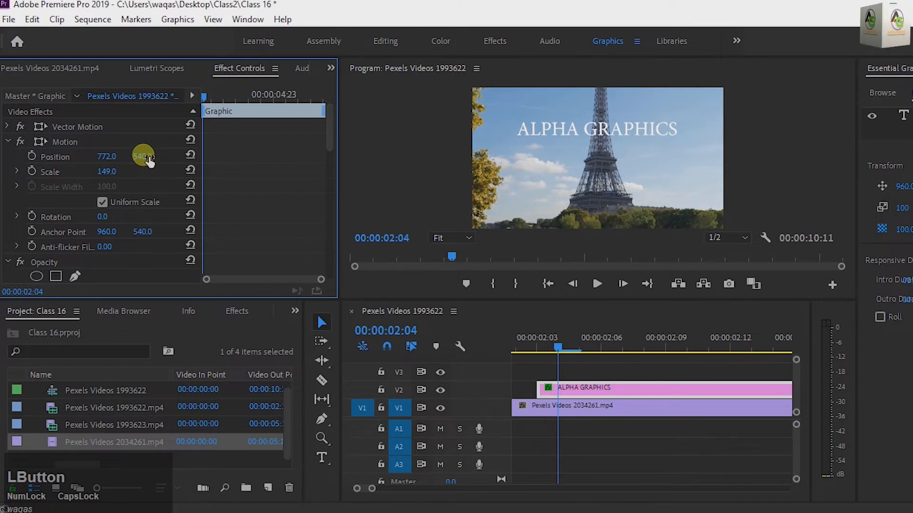
drag(148, 158, 273, 155)
Try center and right alignment on the ALPHA GRAPHICS source text and return it to left alignment
scroll(110, 251, down, 6)
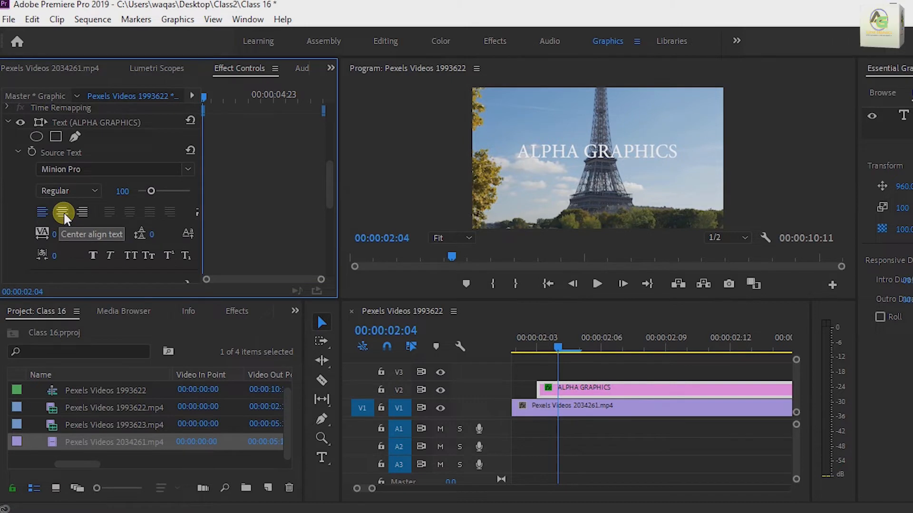
click(63, 212)
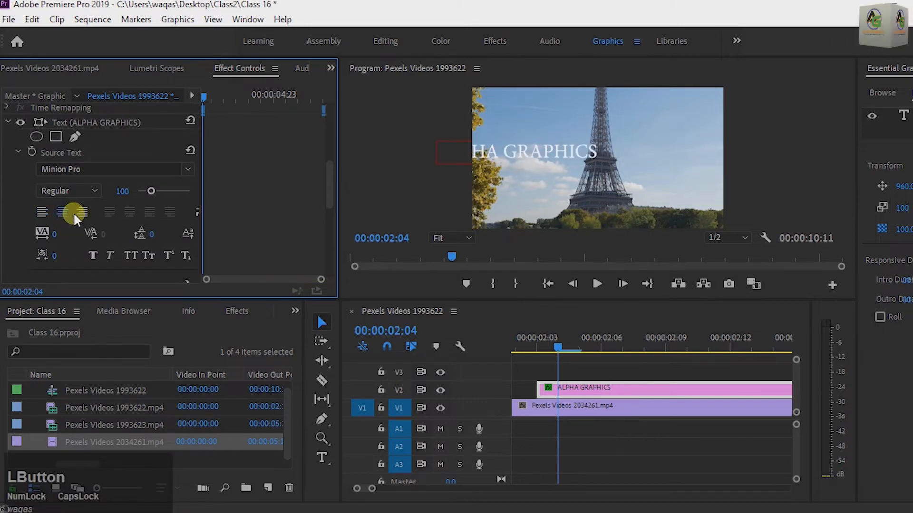
click(79, 212)
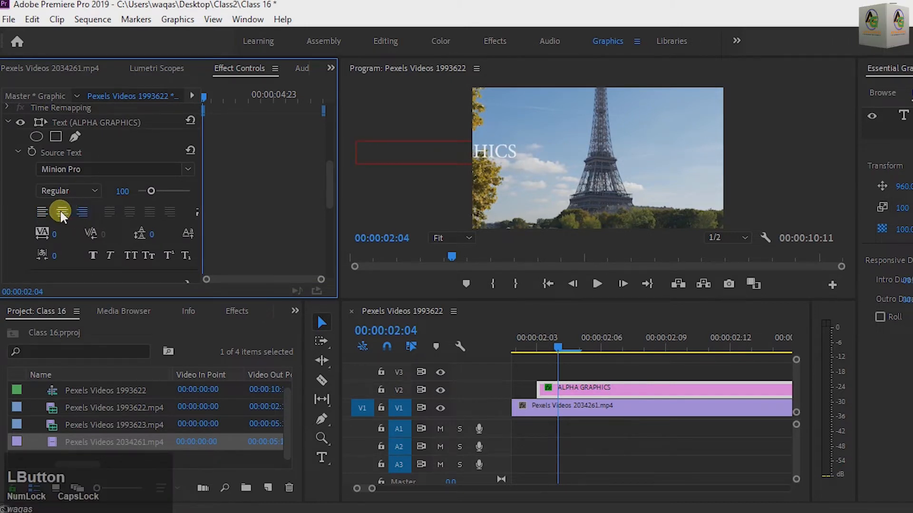
click(42, 211)
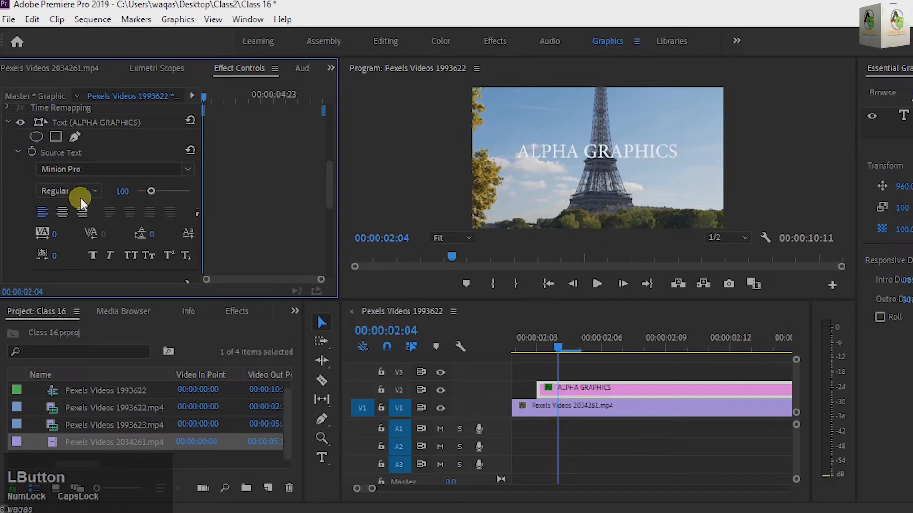
Search the font list for "Cap" and set the ALPHA GRAPHICS source text's font to Capture it
click(188, 169)
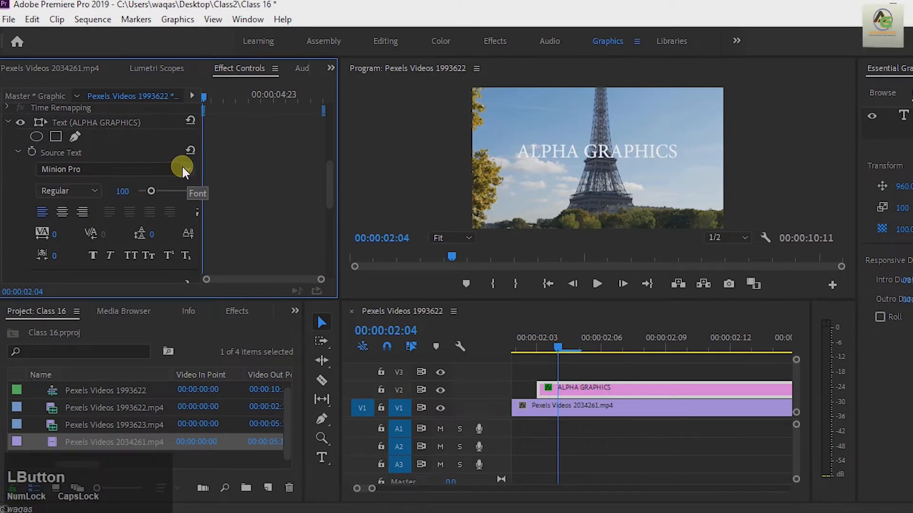
click(160, 169)
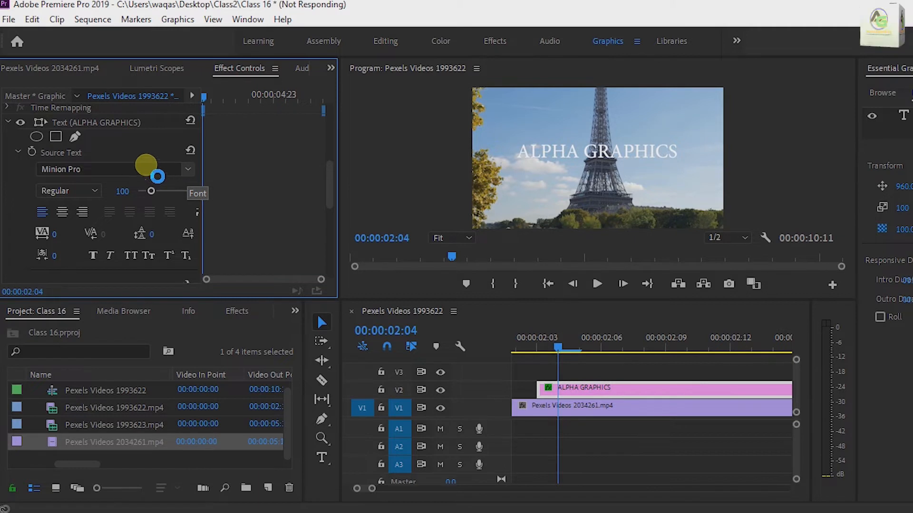
click(188, 175)
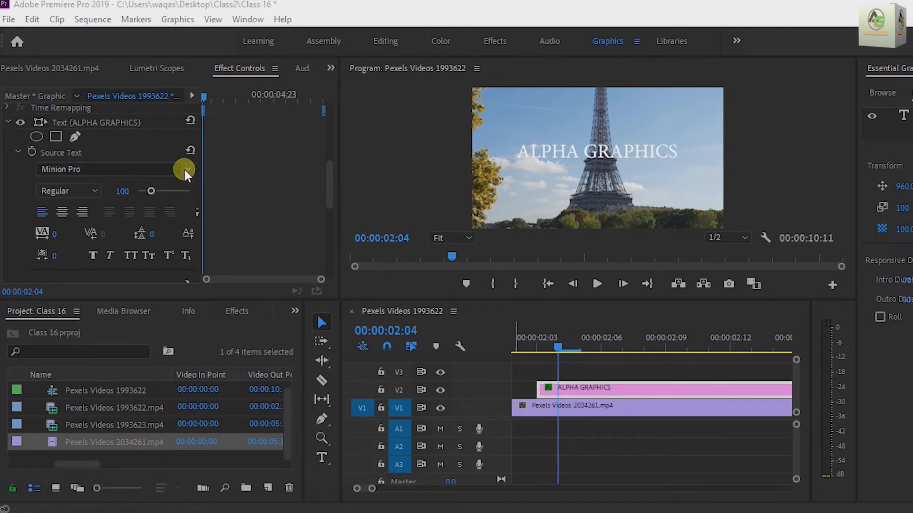
click(184, 171)
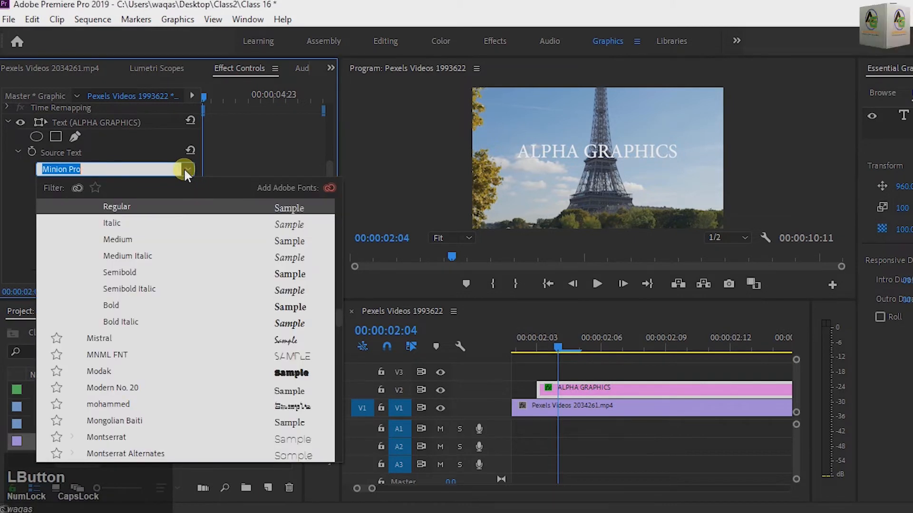
key(Caps_Lock)
key(Caps_Lock)
text(C)
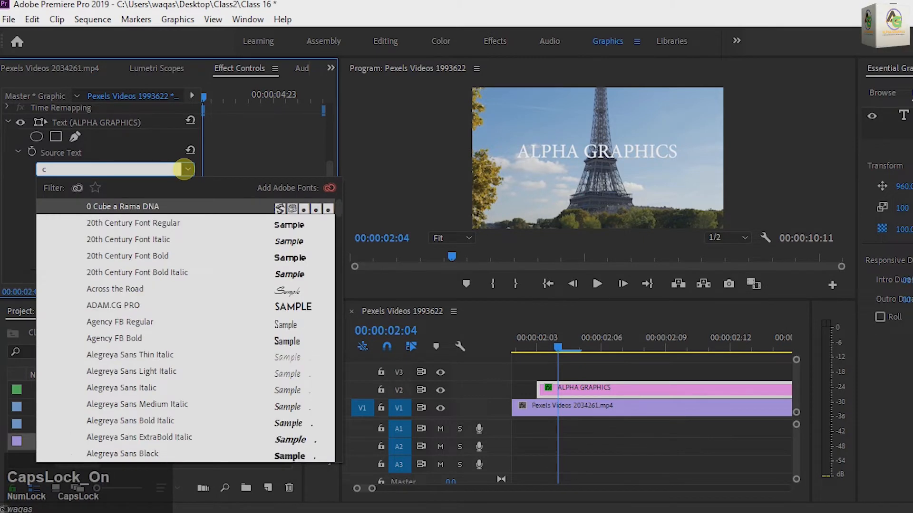
key(BackSpace)
text(CA)
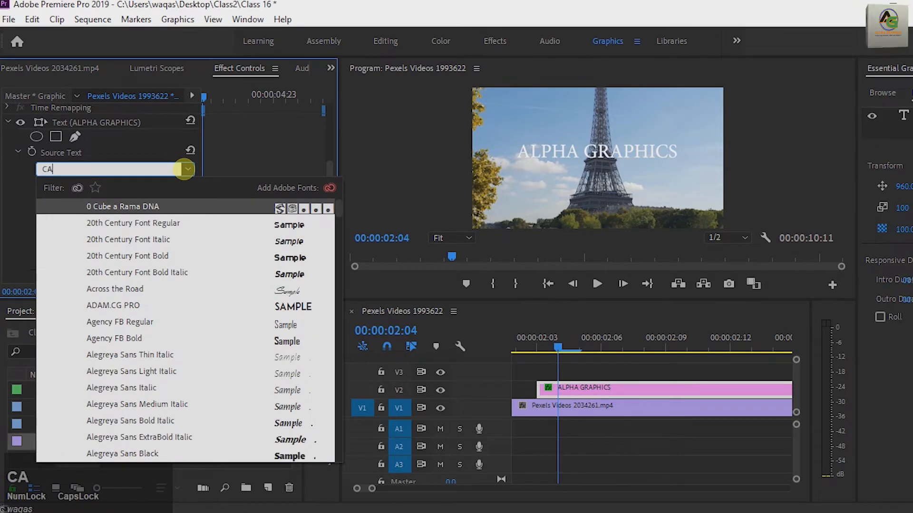
key(BackSpace)
text(A)
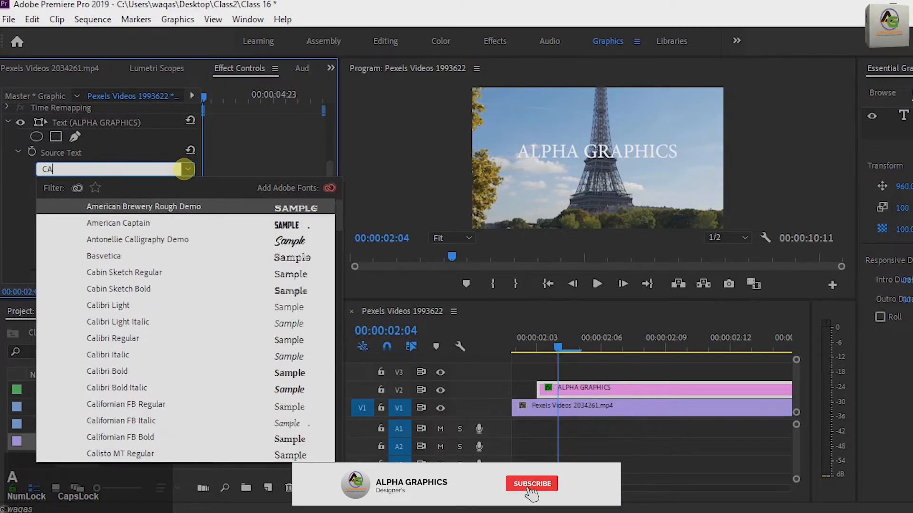
key(Caps_Lock)
key(BackSpace)
text(amp)
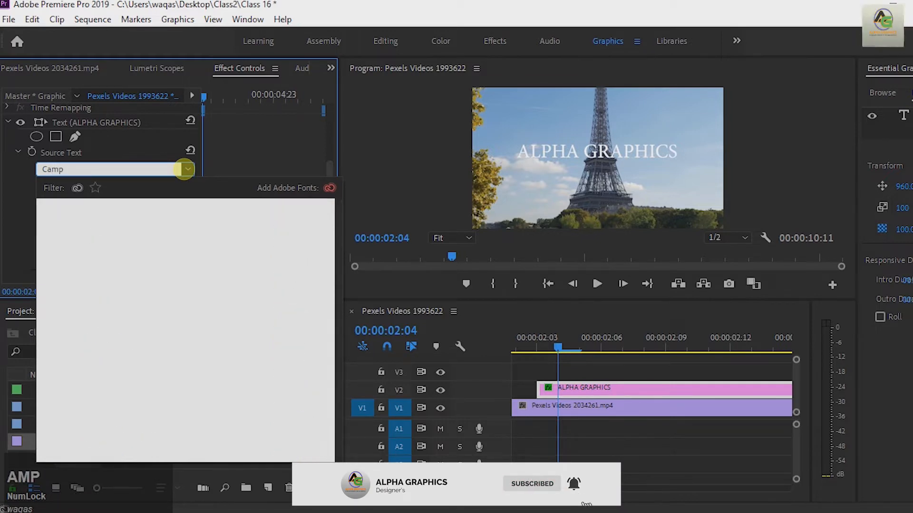
key(BackSpace)
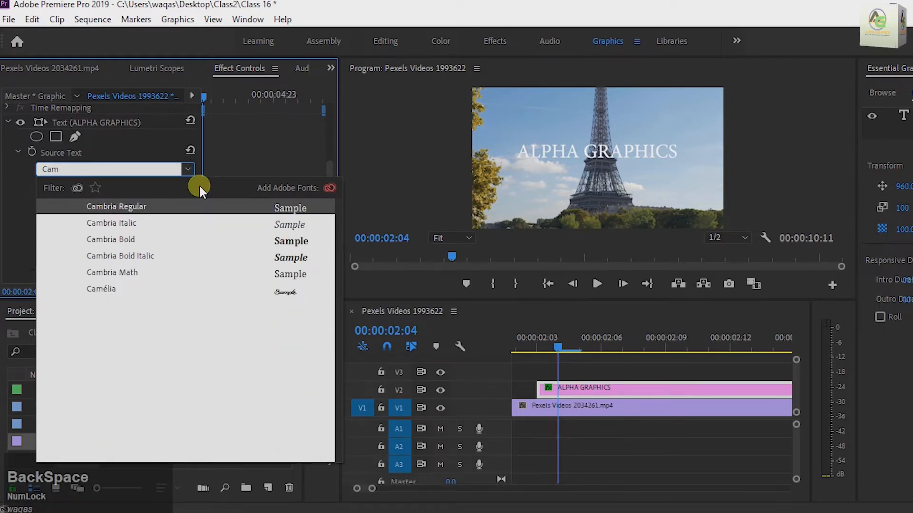
scroll(181, 272, up, 1)
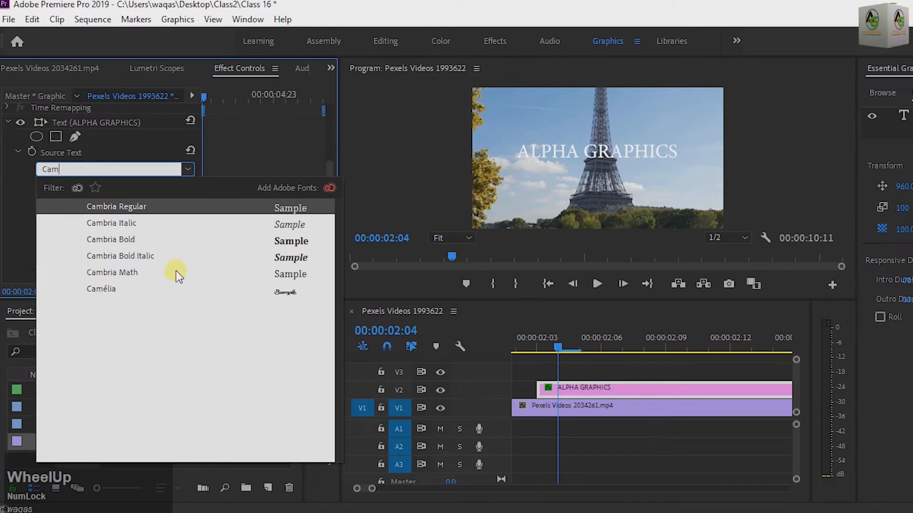
key(BackSpace)
text(p)
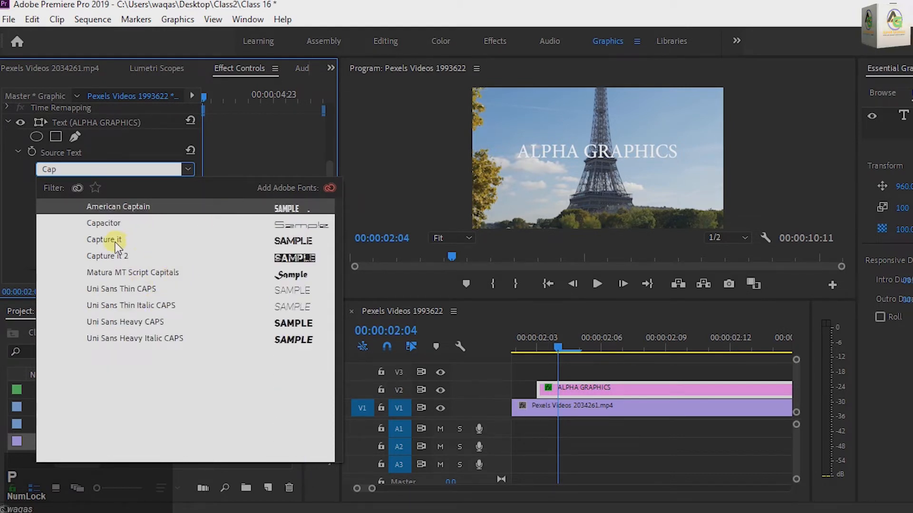
click(114, 239)
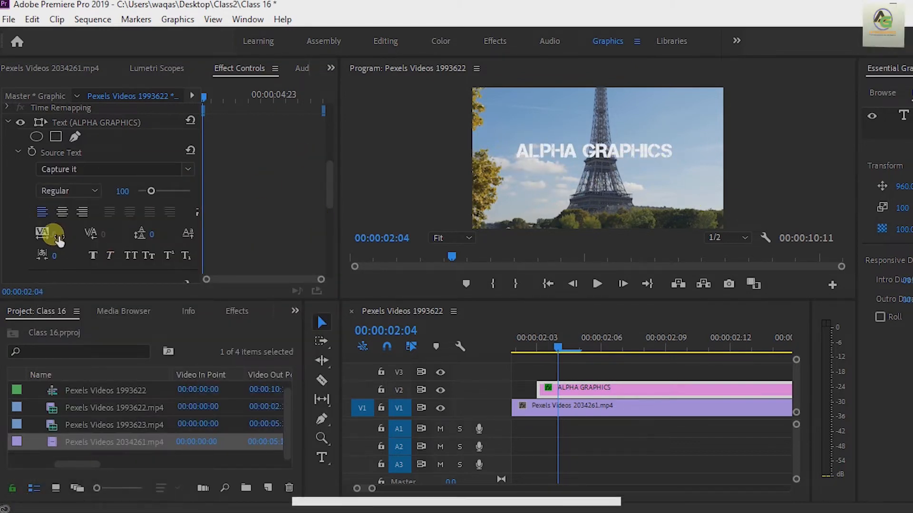
Set the ALPHA GRAPHICS text's tracking to 197 and its leading to -9
click(43, 213)
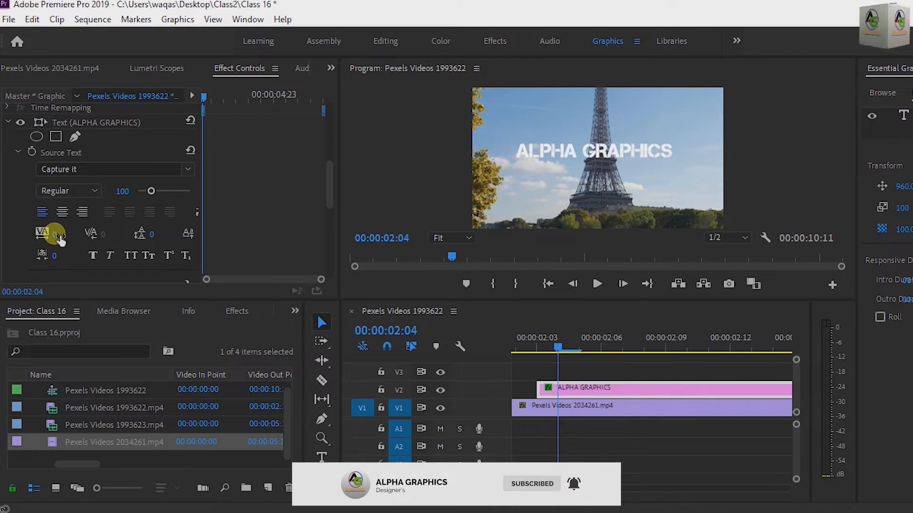
drag(59, 238, 211, 243)
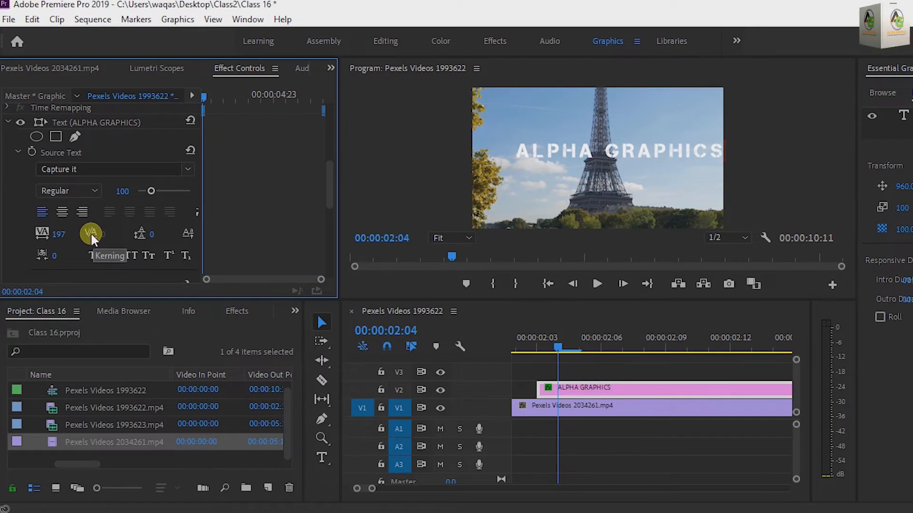
click(91, 236)
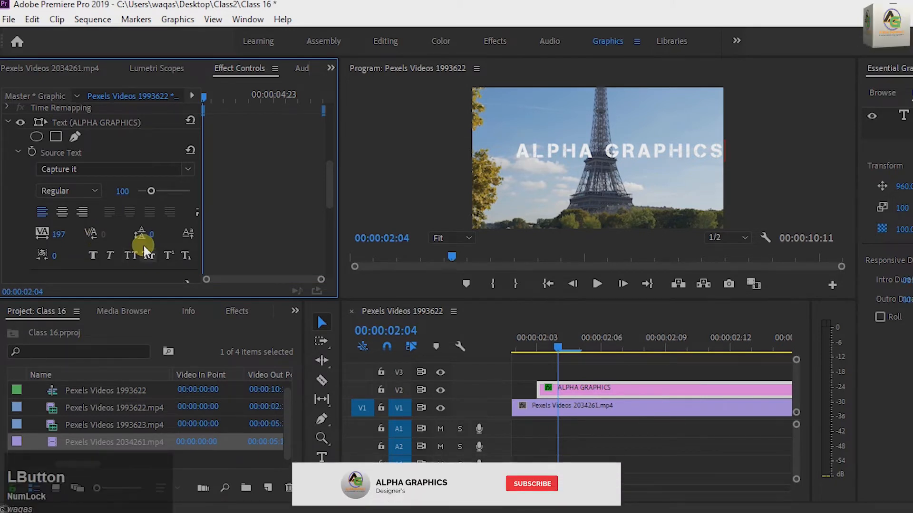
mouse_move(143, 235)
mouse_down()
mouse_move(100, 244)
mouse_move(131, 246)
mouse_up()
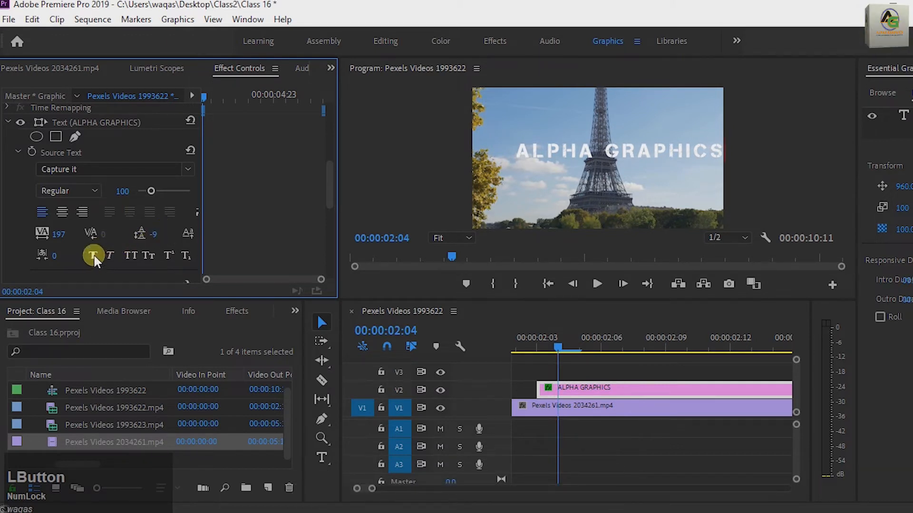
click(57, 256)
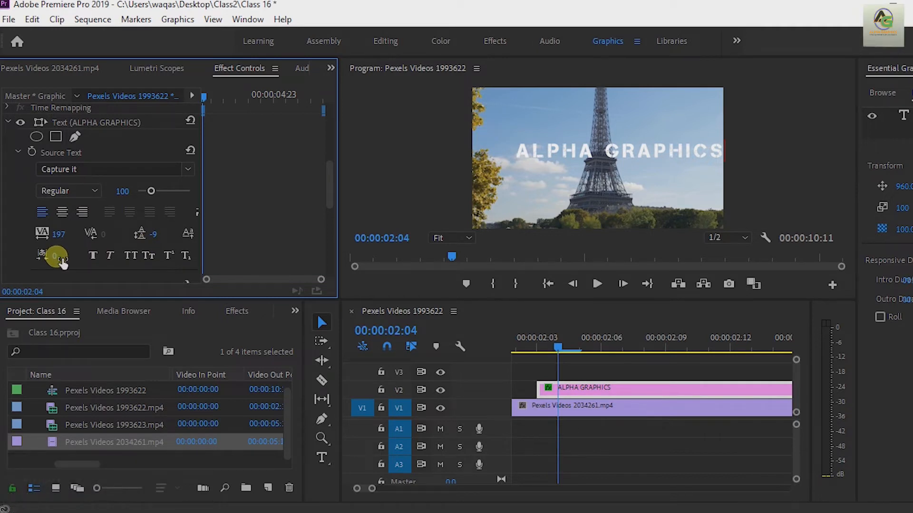
Shift the title left and slightly up in the frame through its Motion position
scroll(62, 263, down, 3)
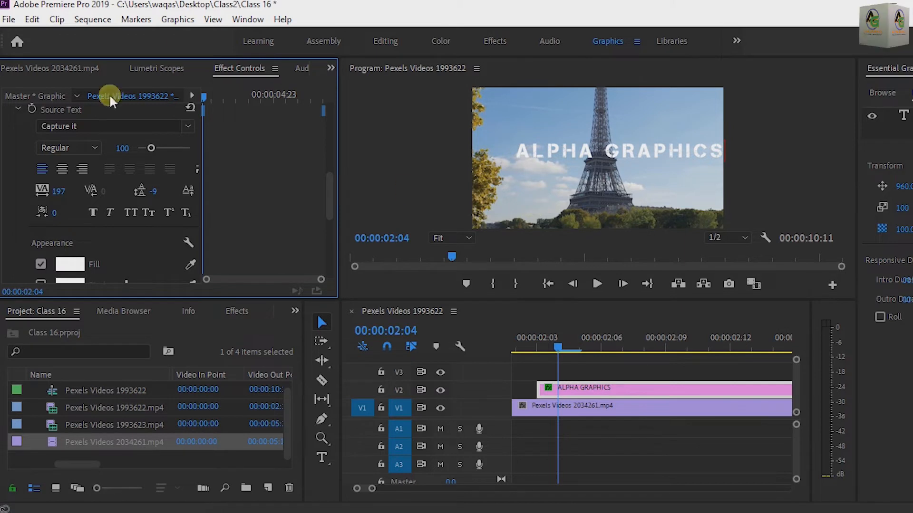
scroll(134, 196, up, 8)
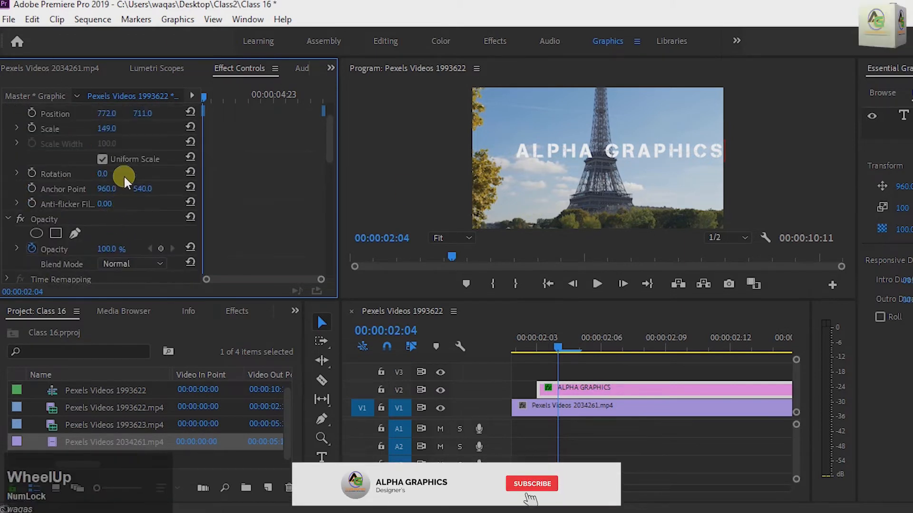
scroll(124, 177, up, 3)
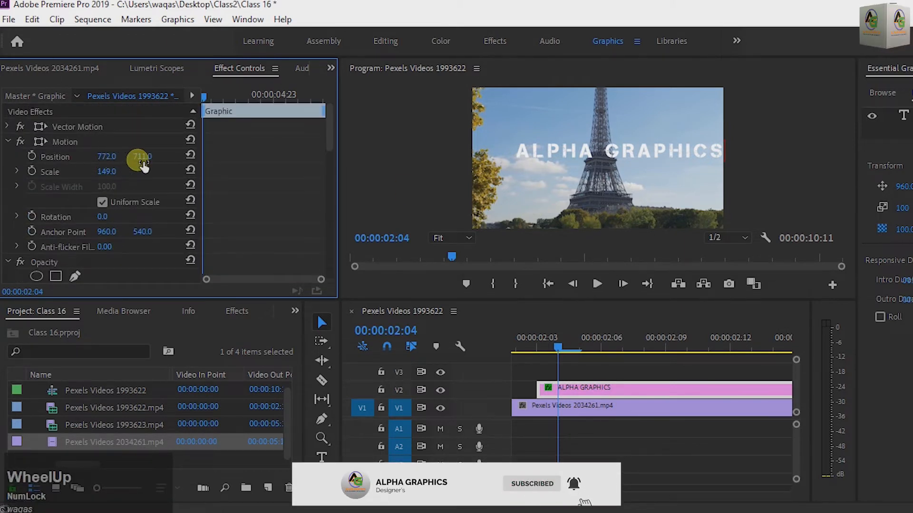
drag(143, 157, 26, 173)
Set the title text's fill colour to green, 2DA511
scroll(151, 236, down, 5)
scroll(152, 233, down, 8)
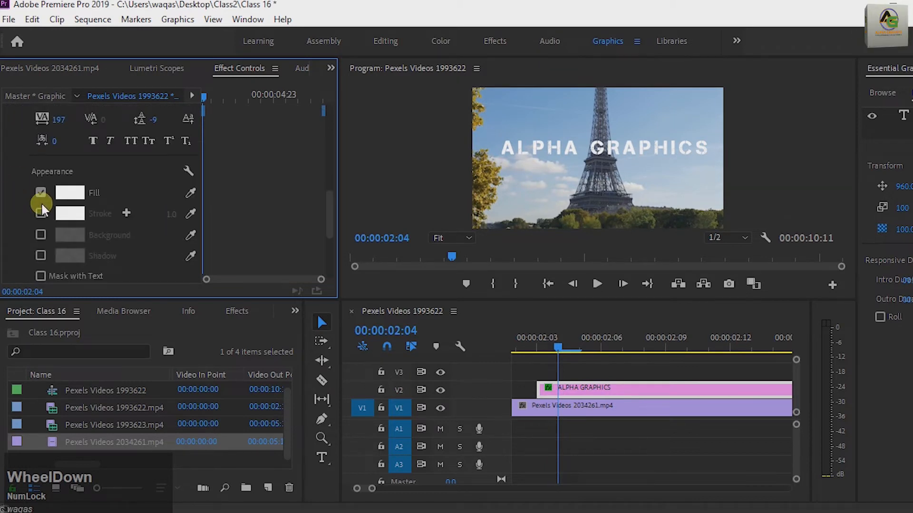
click(69, 194)
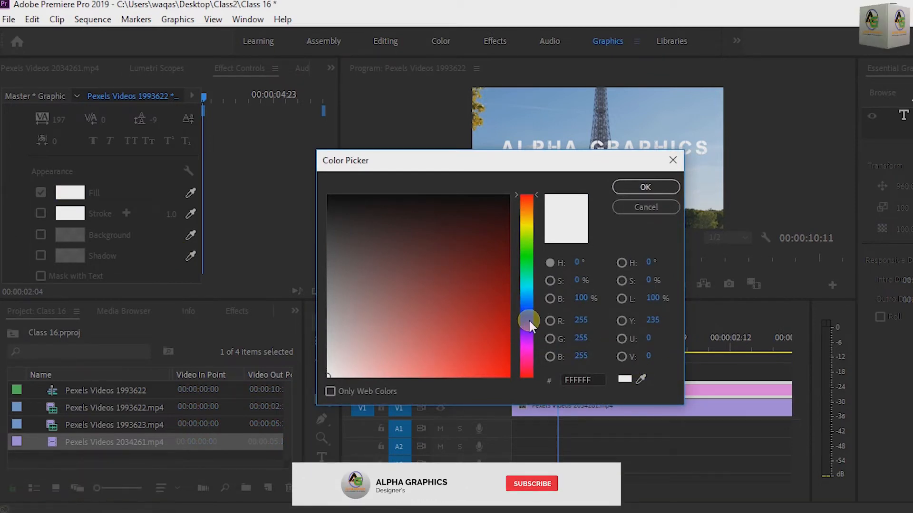
click(527, 251)
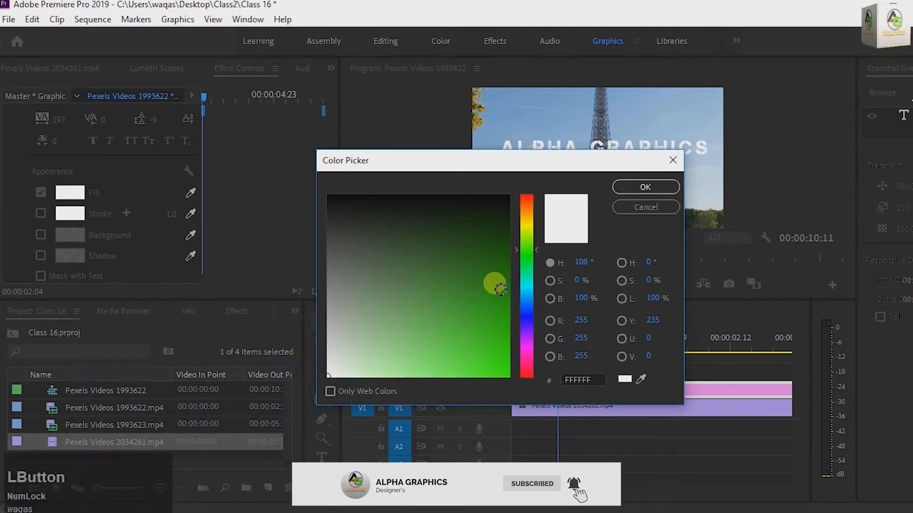
drag(500, 290, 497, 318)
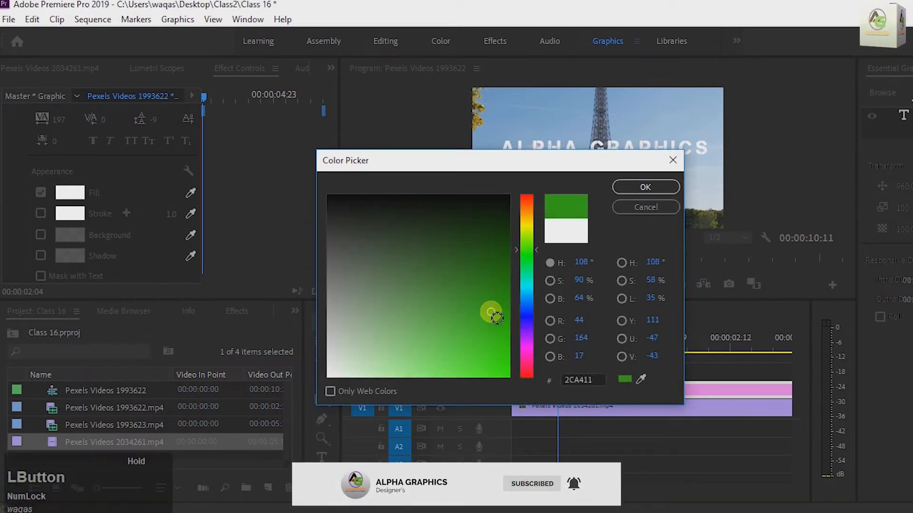
click(641, 189)
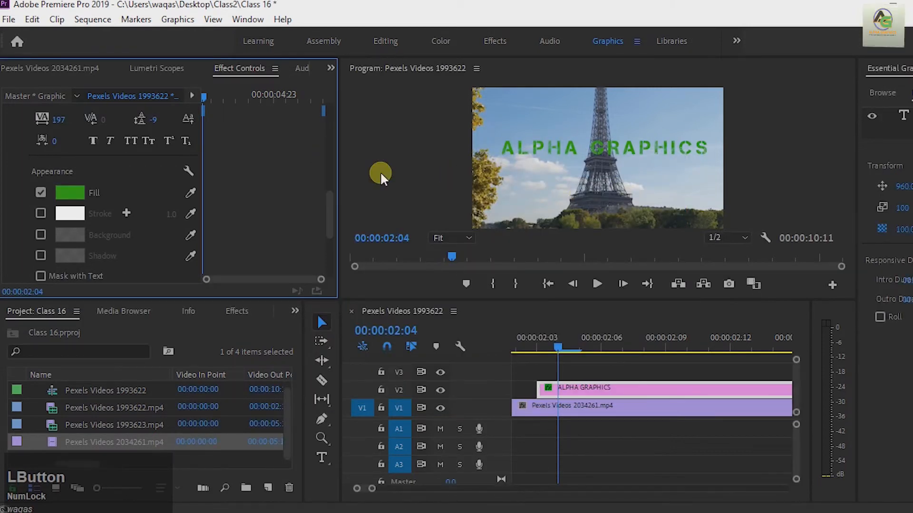
Change the title text's fill colour to purple, 8B0E84
click(69, 191)
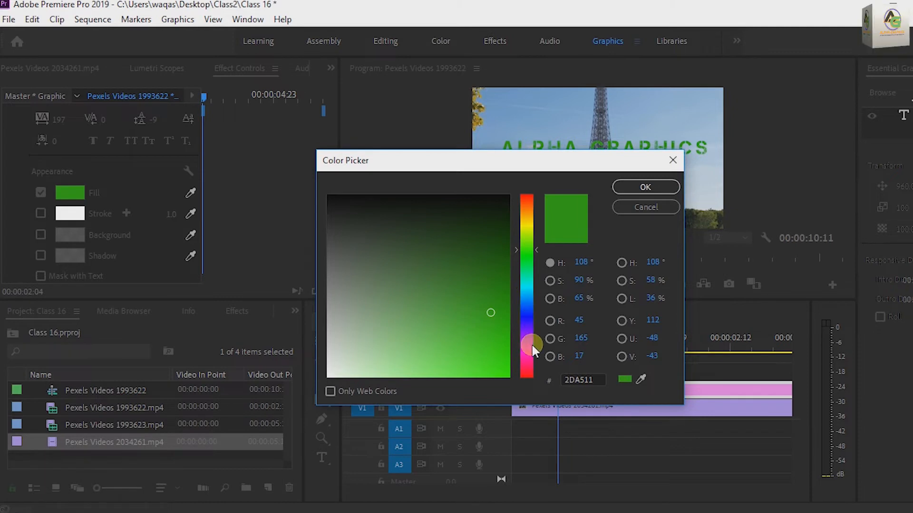
drag(531, 343, 528, 349)
mouse_move(498, 299)
mouse_down()
mouse_move(494, 286)
mouse_move(497, 300)
mouse_up()
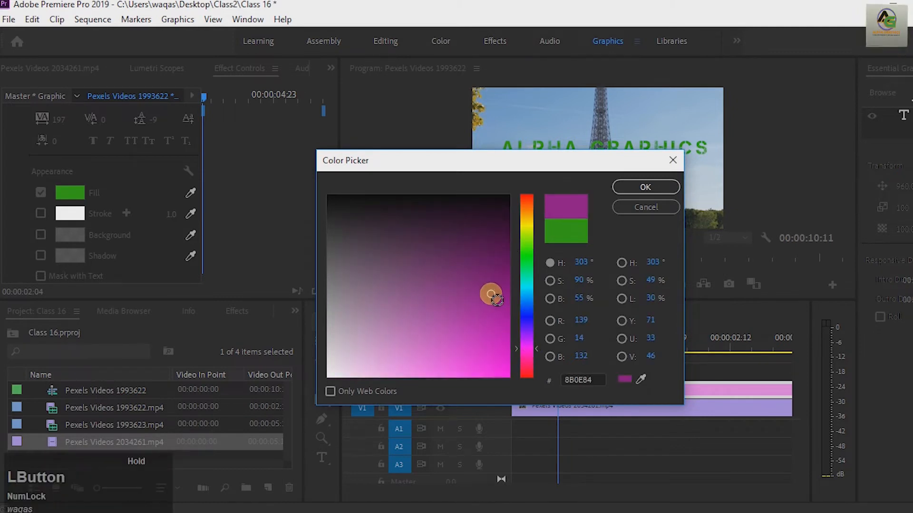
click(650, 189)
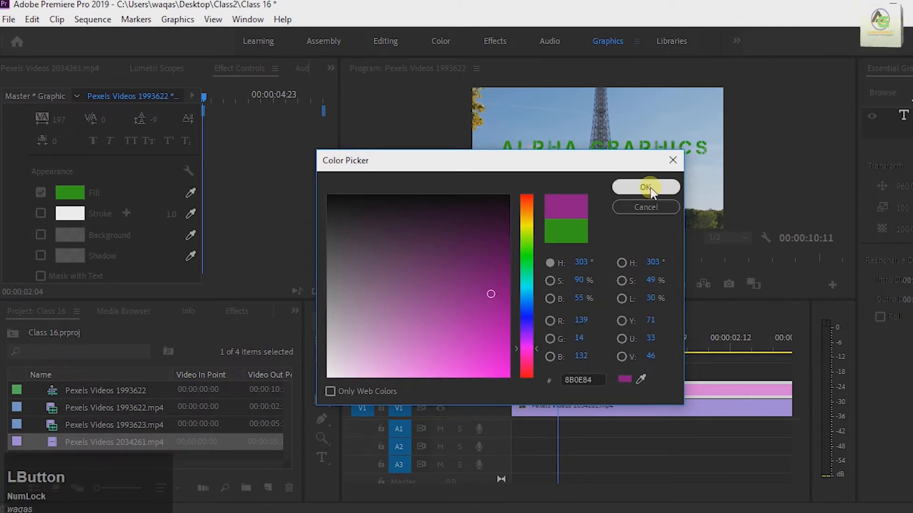
click(651, 188)
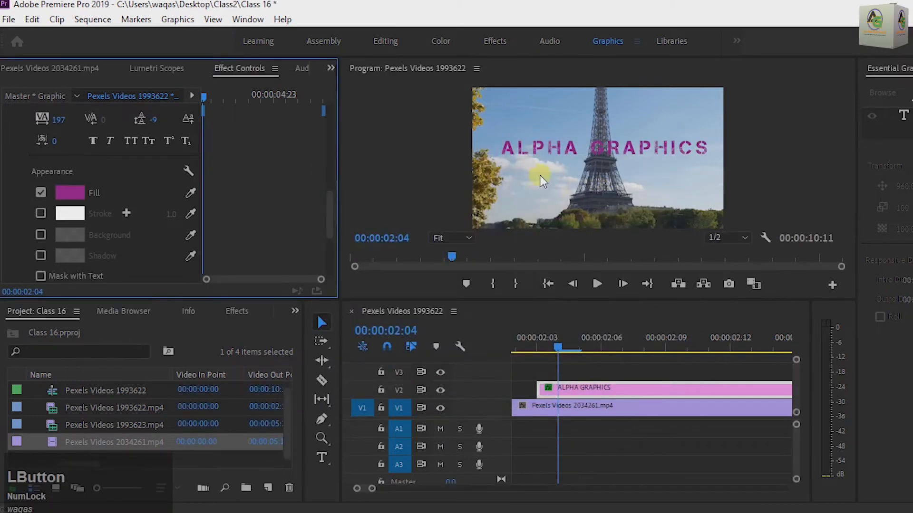
Change the title text's fill colour to orange, F6B01B
click(66, 193)
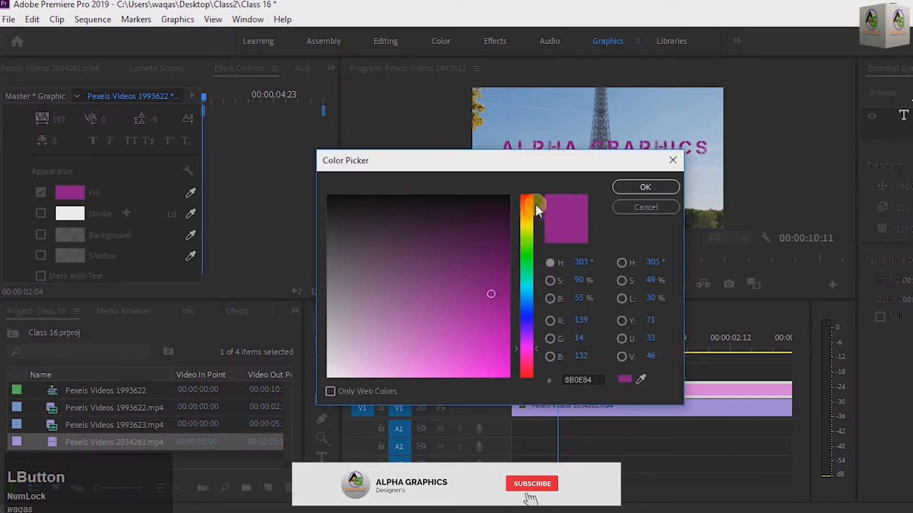
click(528, 218)
drag(490, 285, 496, 369)
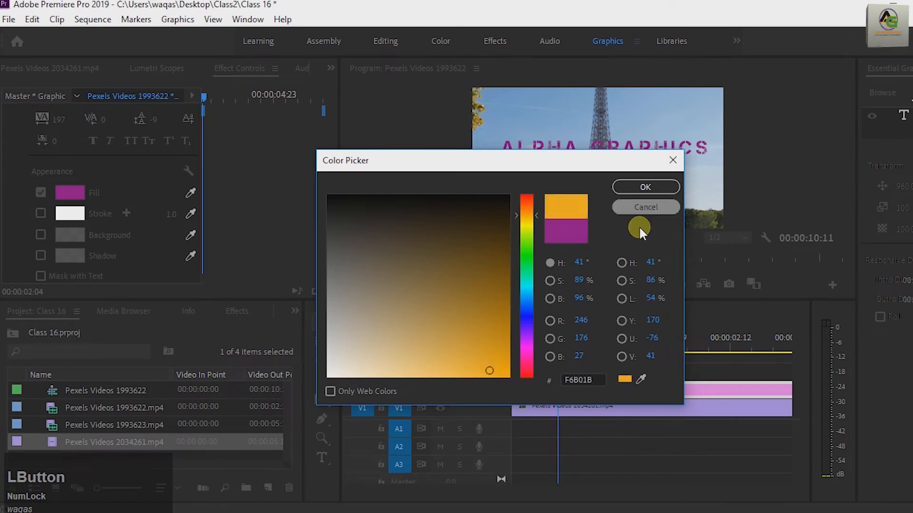
click(645, 187)
Enable the stroke on the title text and set its colour to dark blue with a hue of 237°
click(41, 213)
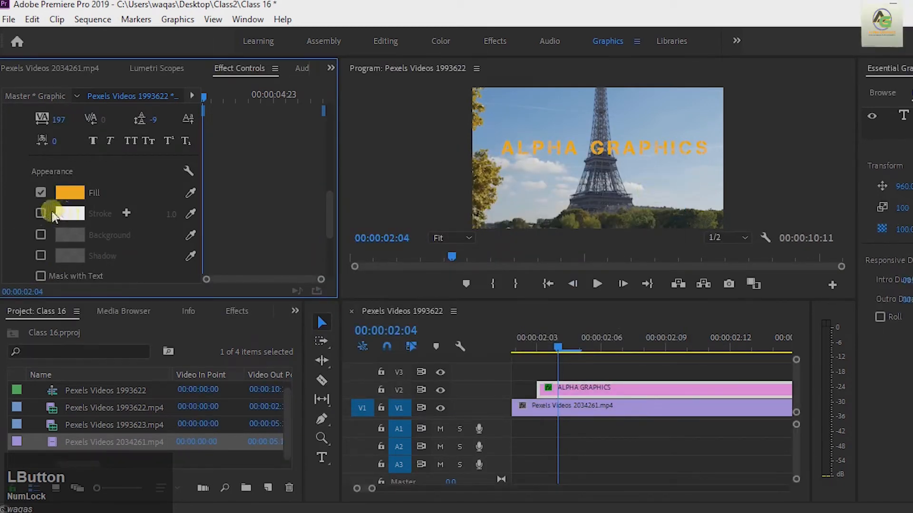
click(72, 214)
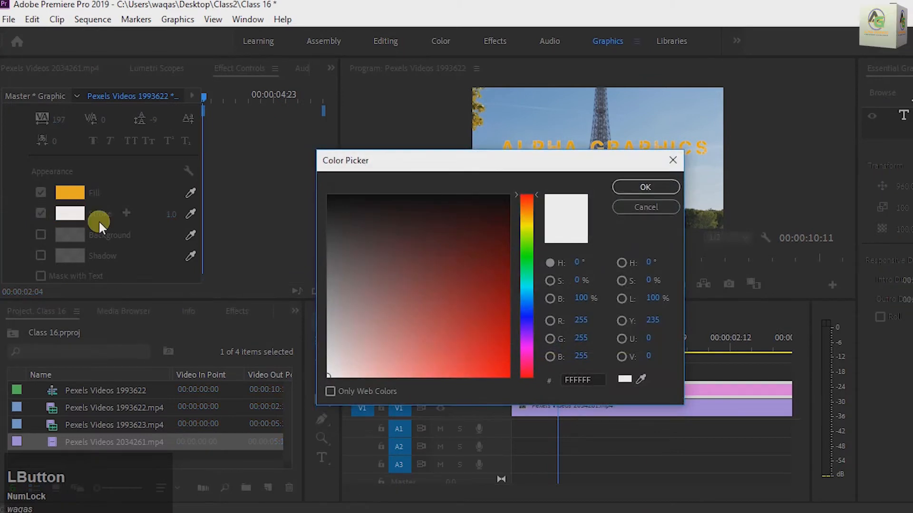
drag(530, 328, 523, 314)
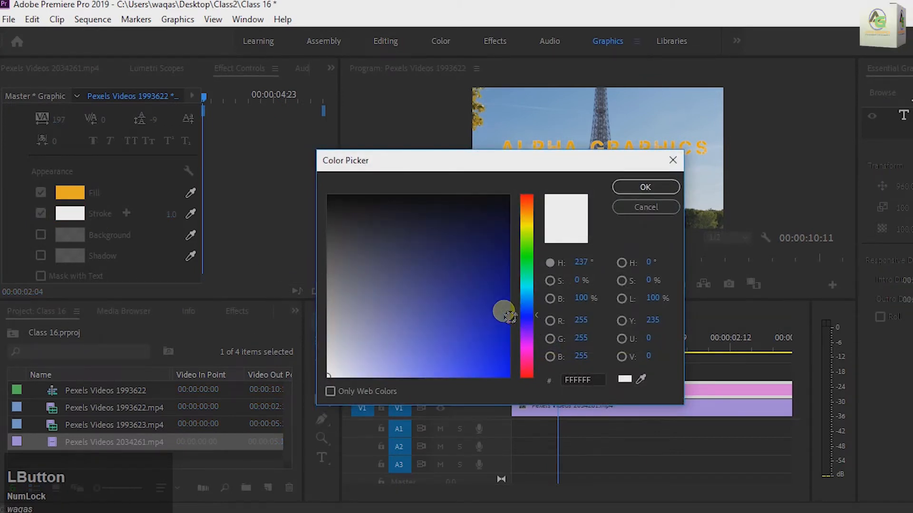
click(489, 286)
click(634, 193)
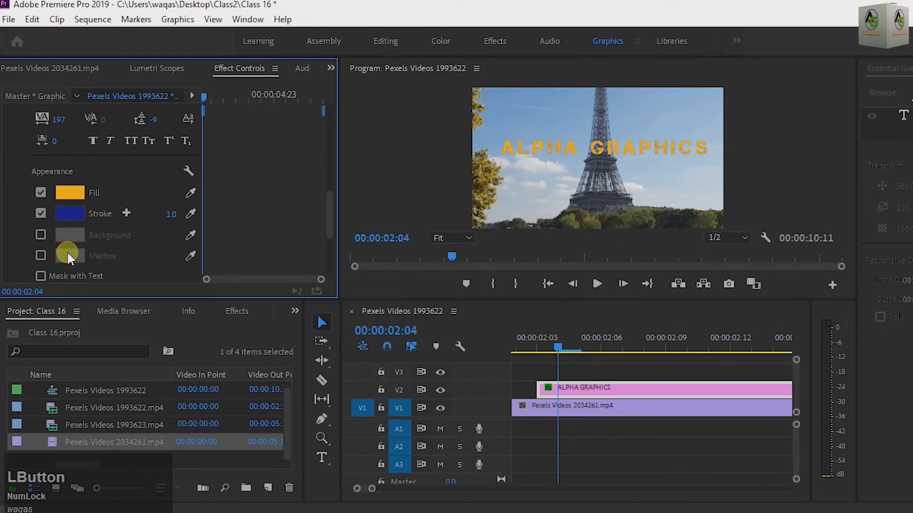
Try the background behind the title text and turn it off again
click(40, 233)
click(40, 233)
click(40, 234)
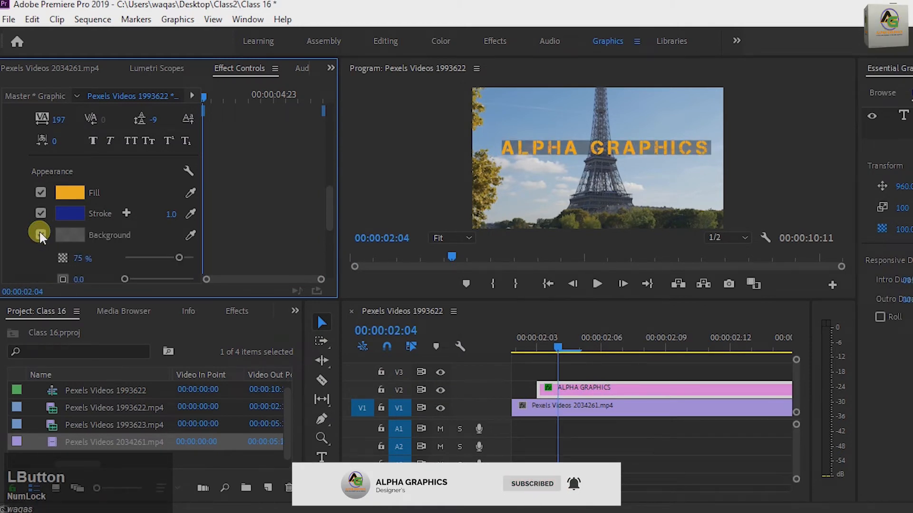
click(40, 233)
Enable a teal shadow with a hue of 177° on the title text and set its stroke width to 86
scroll(124, 244, down, 1)
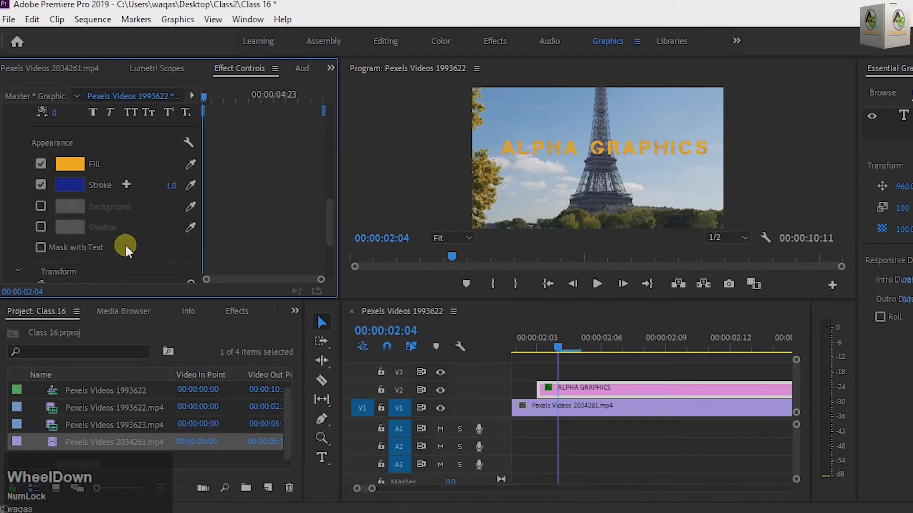
click(41, 227)
click(68, 228)
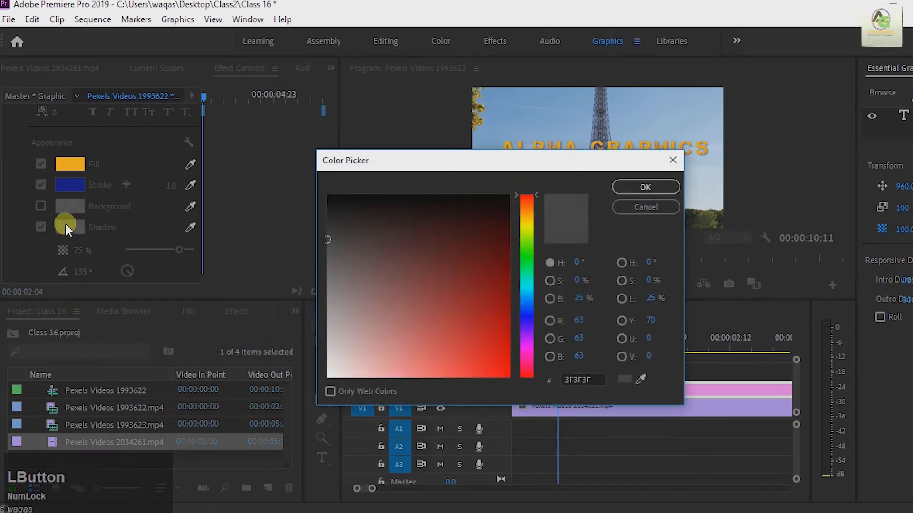
click(526, 285)
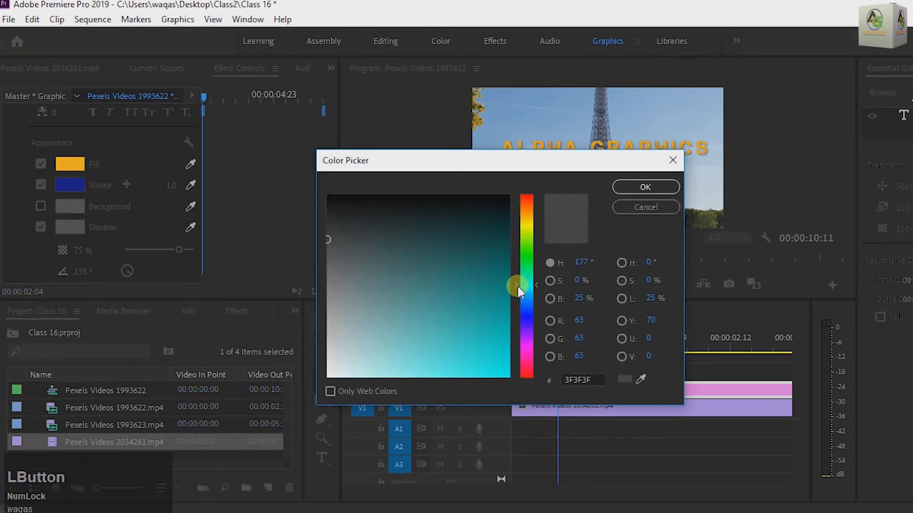
click(493, 304)
click(646, 188)
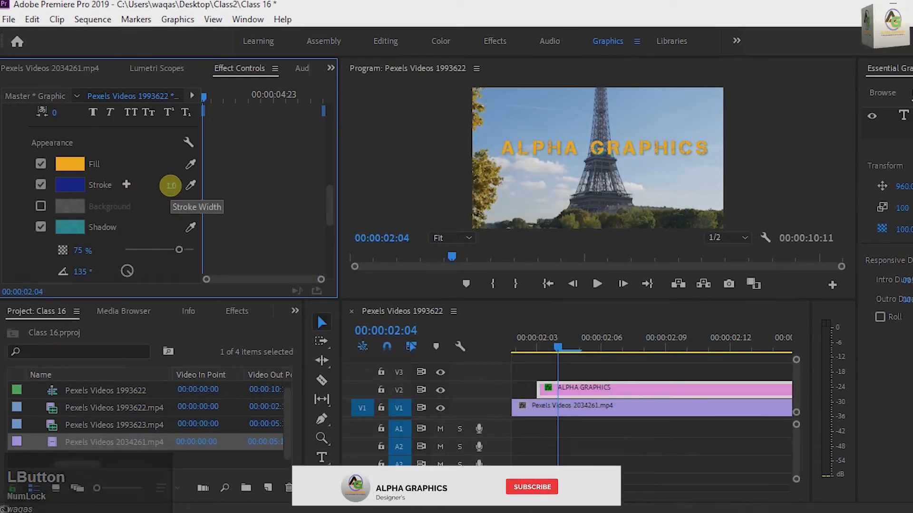
drag(169, 185, 232, 188)
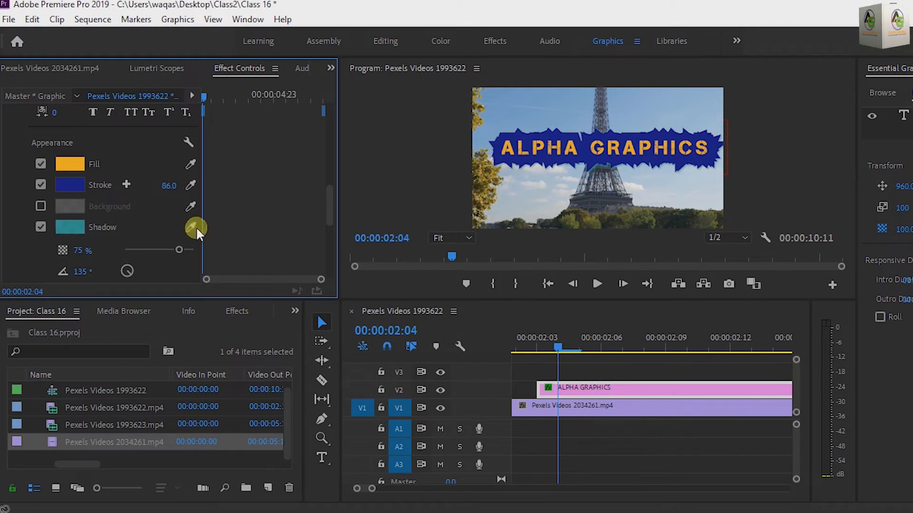
Try a background behind the title text at 93% opacity and switch it off again
click(40, 206)
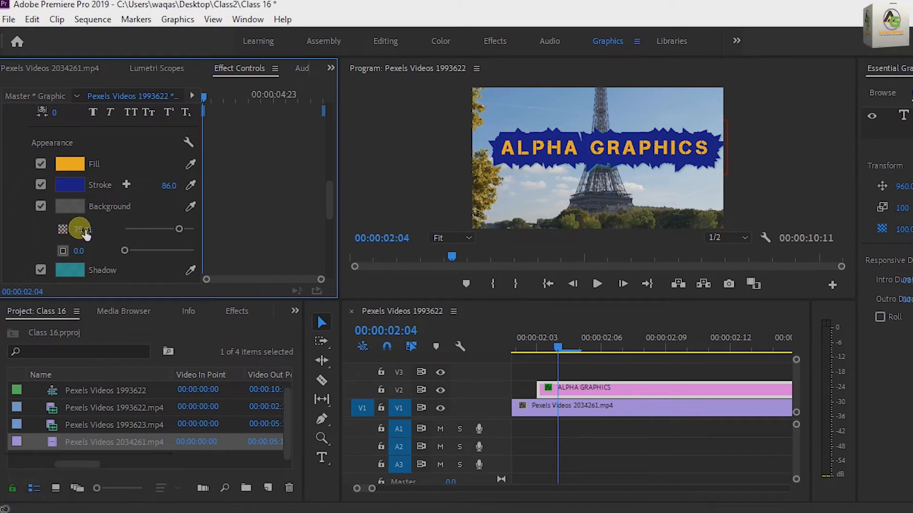
drag(79, 230, 175, 231)
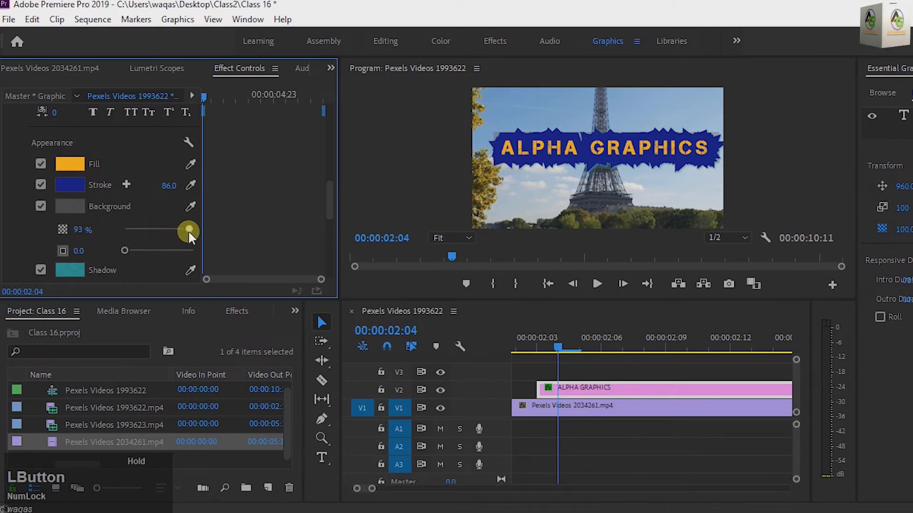
click(41, 206)
scroll(126, 231, down, 2)
scroll(126, 231, down, 6)
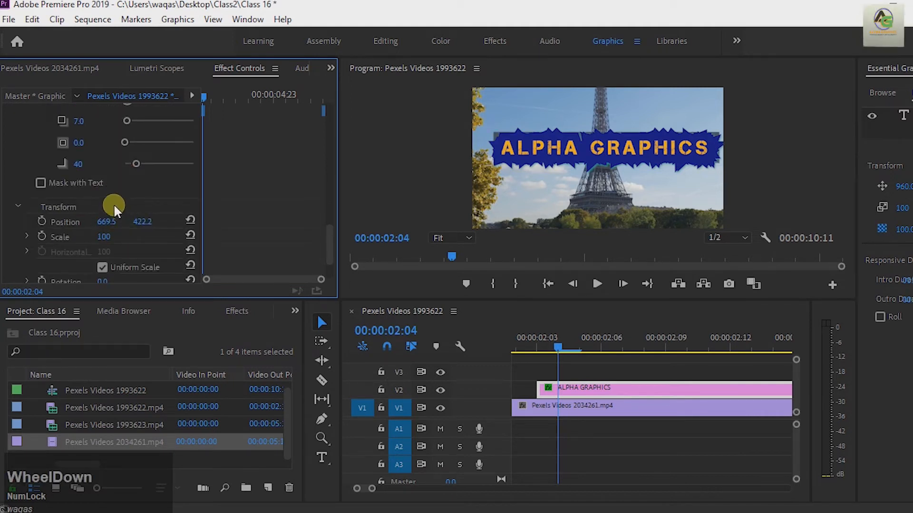
scroll(113, 204, up, 2)
scroll(105, 211, up, 10)
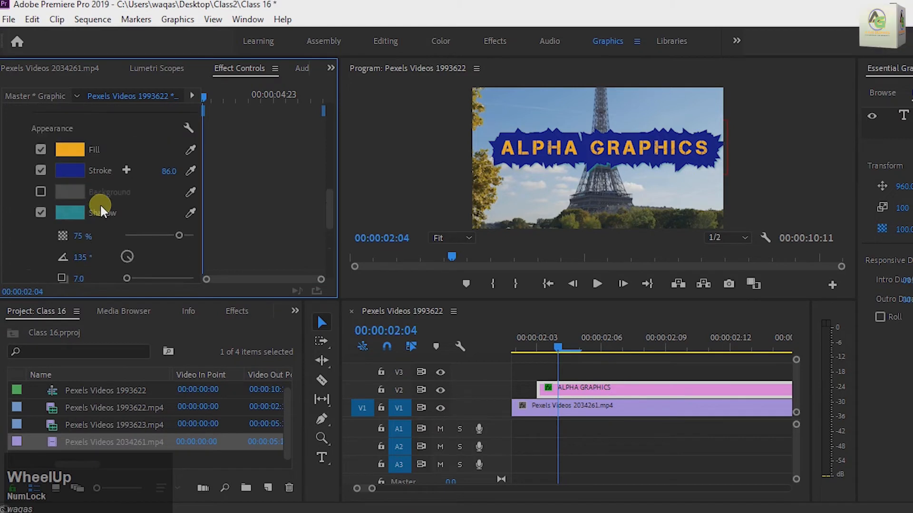
scroll(76, 196, up, 7)
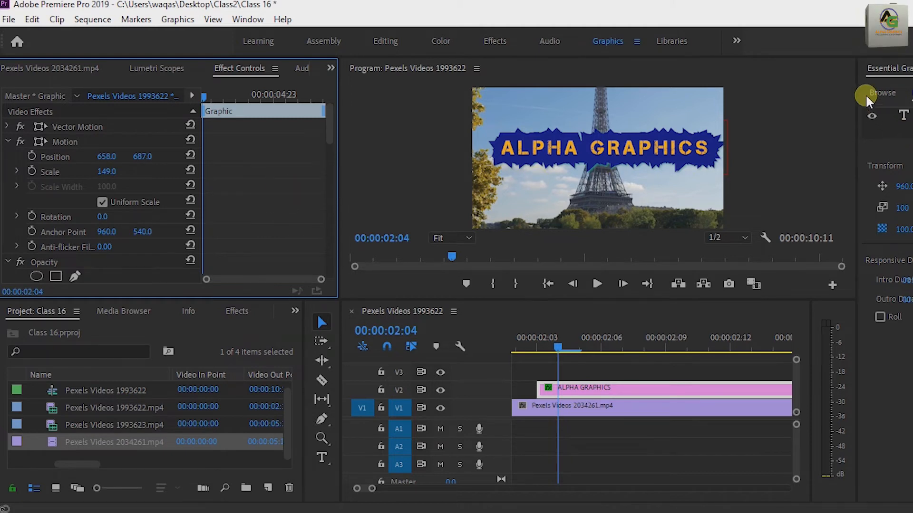
Widen the Essential Graphics area and select the ALPHA GRAPHICS text layer for editing
drag(861, 95, 806, 111)
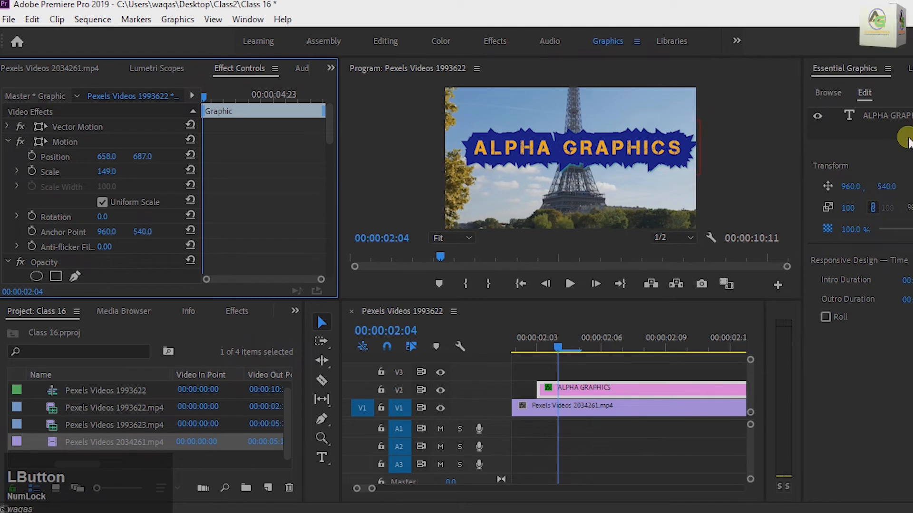
scroll(906, 140, up, 1)
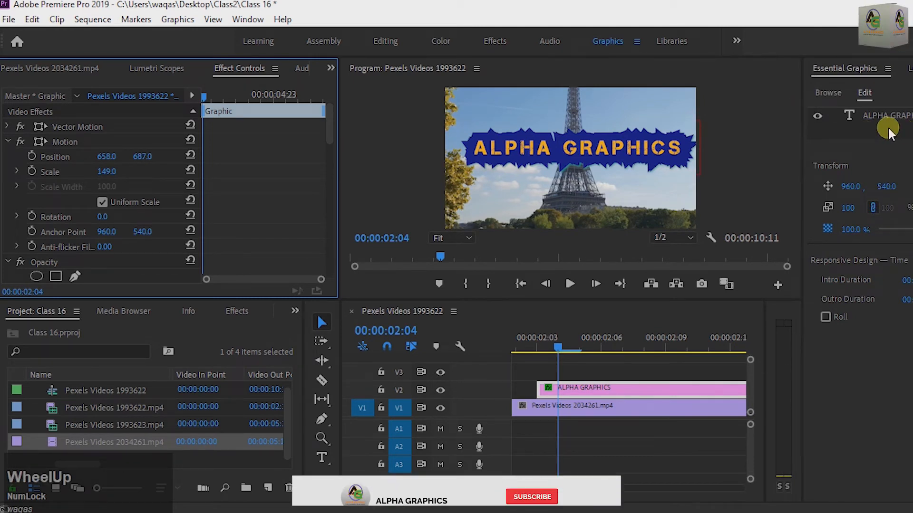
click(887, 129)
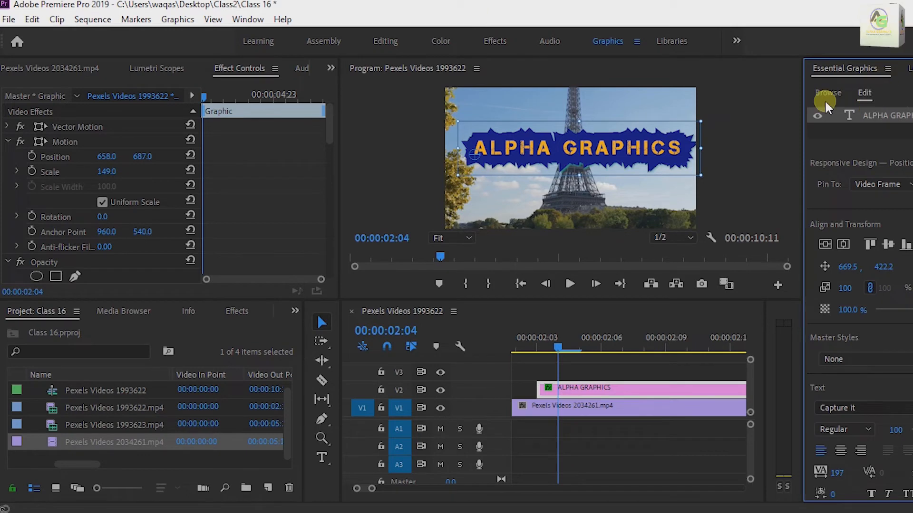
click(261, 20)
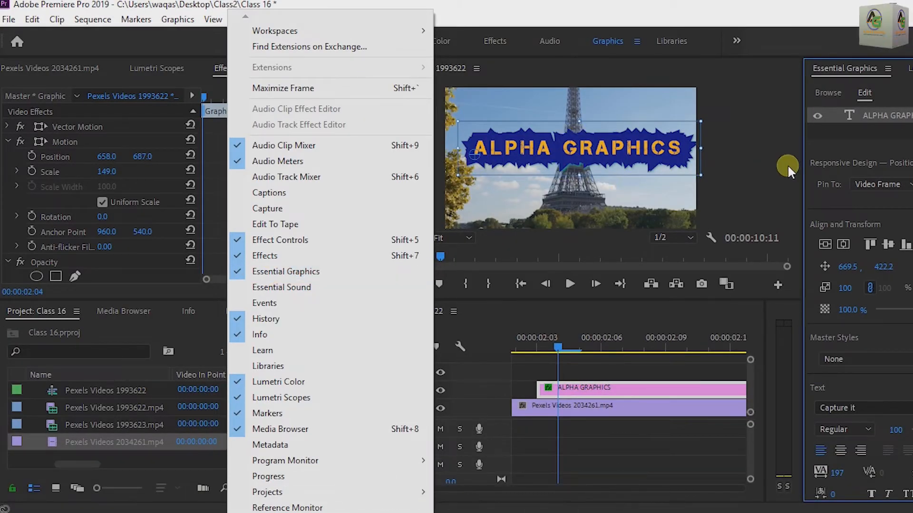
click(884, 123)
right_click(884, 123)
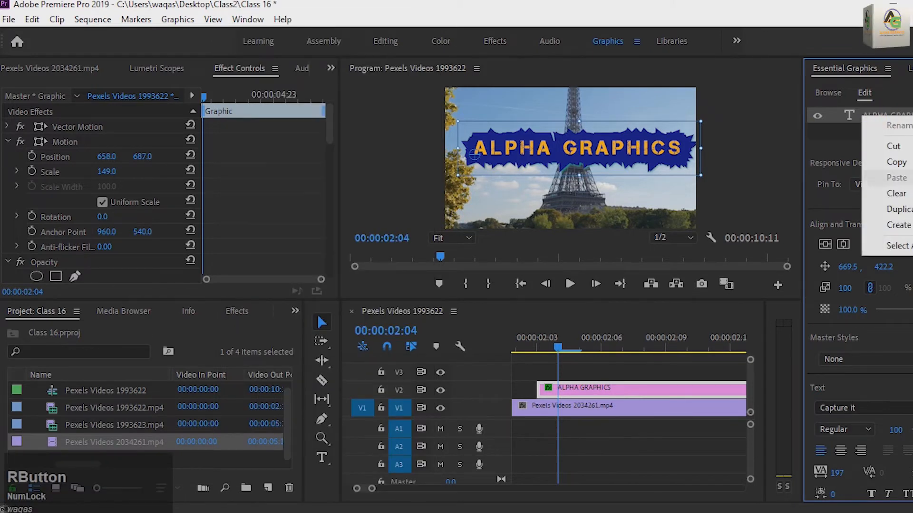
click(843, 141)
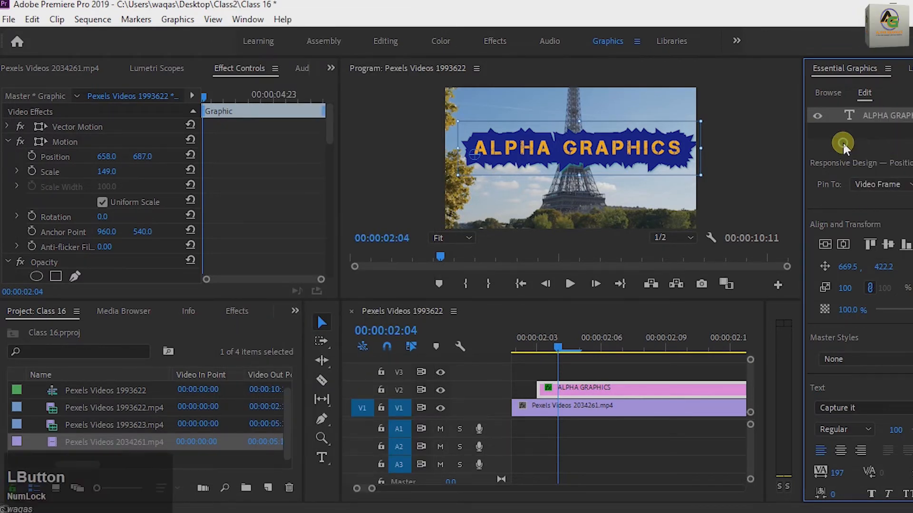
Try duplicating the ALPHA GRAPHICS text layer and undo the duplication
right_click(882, 120)
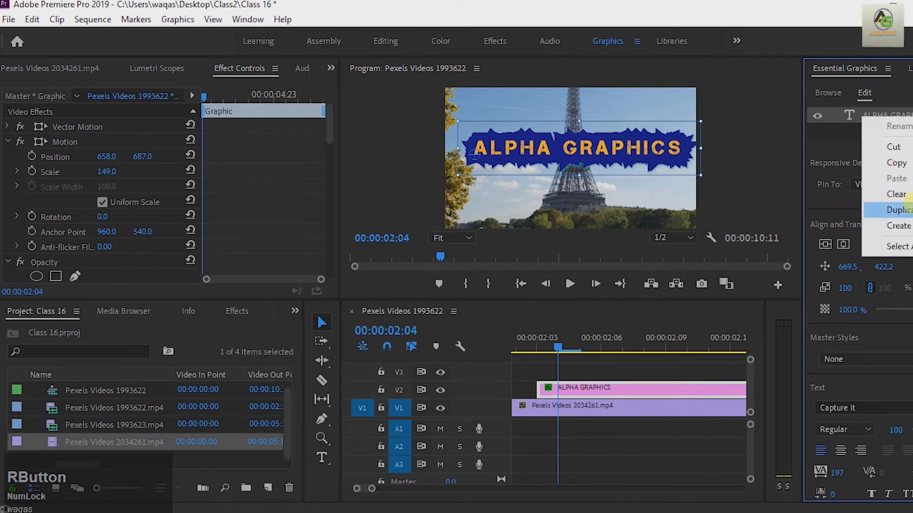
click(906, 209)
scroll(886, 130, up, 2)
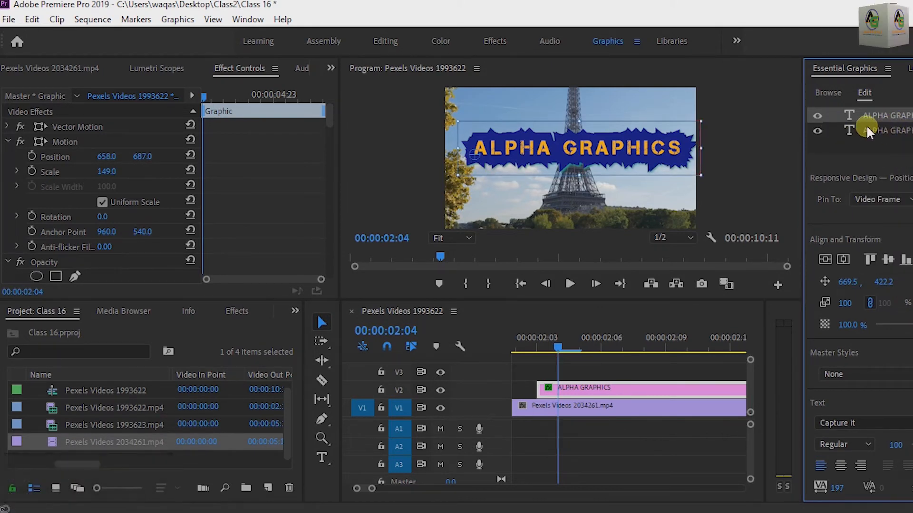
key(ctrl+z)
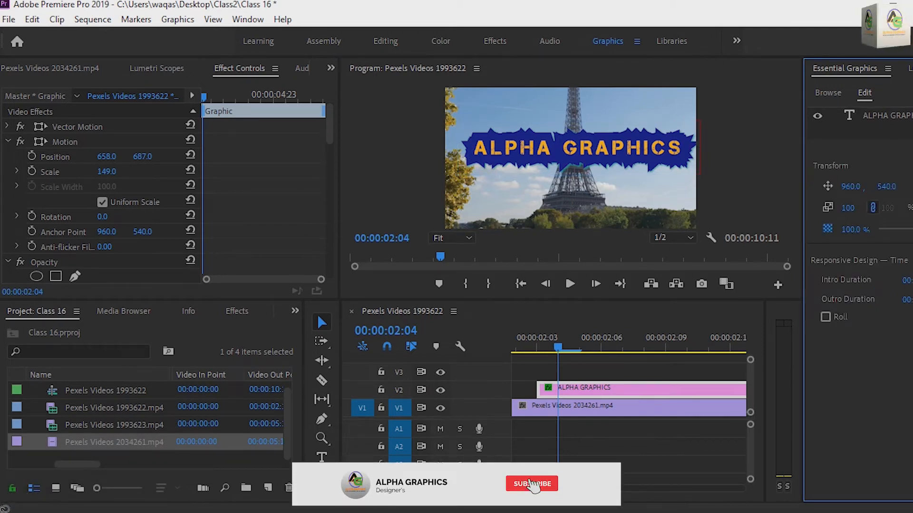
Add a new vertical text layer and move it near the left side of the video frame, to about 473.7, 231.5
click(907, 149)
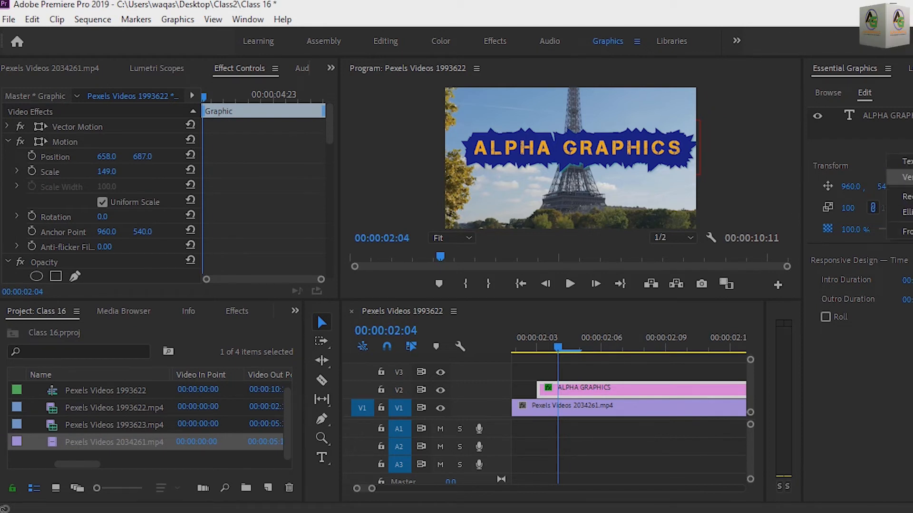
click(907, 178)
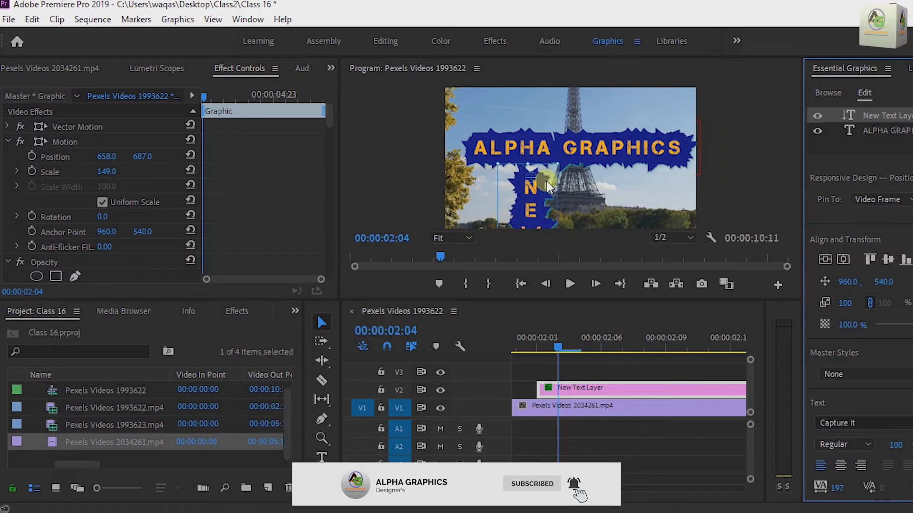
drag(544, 192, 479, 133)
Set the motion scale of the whole graphic to 153
click(235, 134)
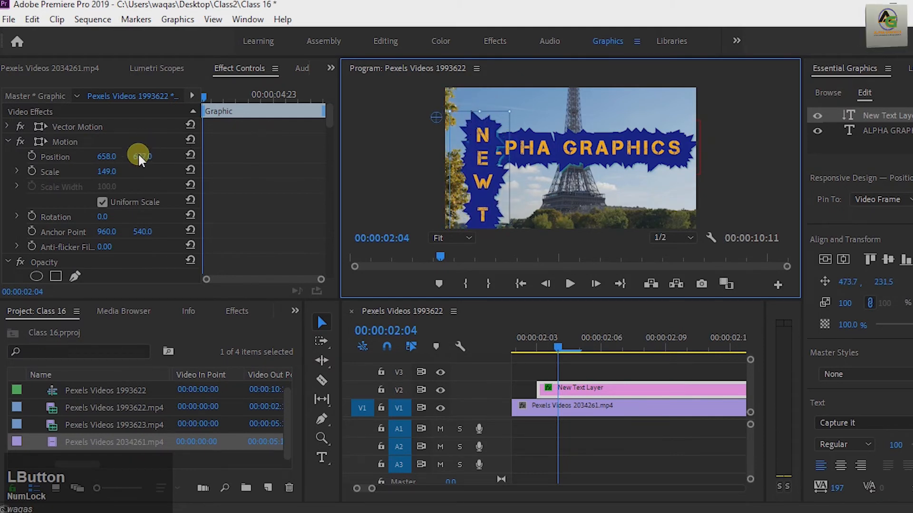
mouse_move(106, 172)
mouse_down()
mouse_move(92, 175)
mouse_move(121, 177)
mouse_move(112, 176)
mouse_up()
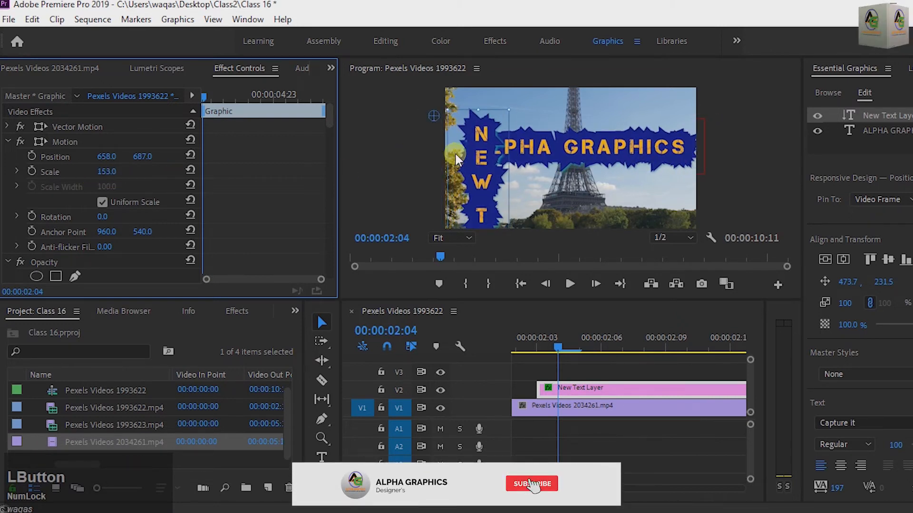
Reposition the vertical text layer, scale it to 92% and keep it pinned to the video frame
drag(454, 152, 487, 162)
drag(484, 128, 484, 125)
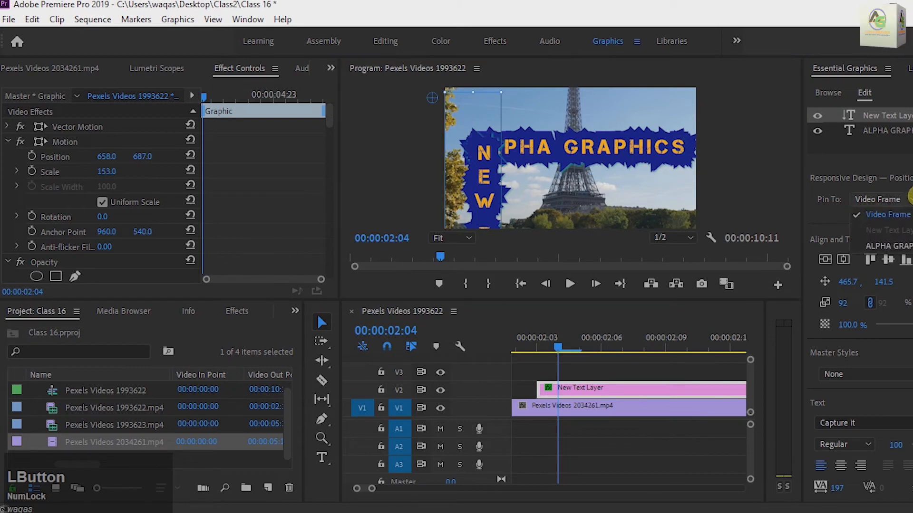
click(907, 202)
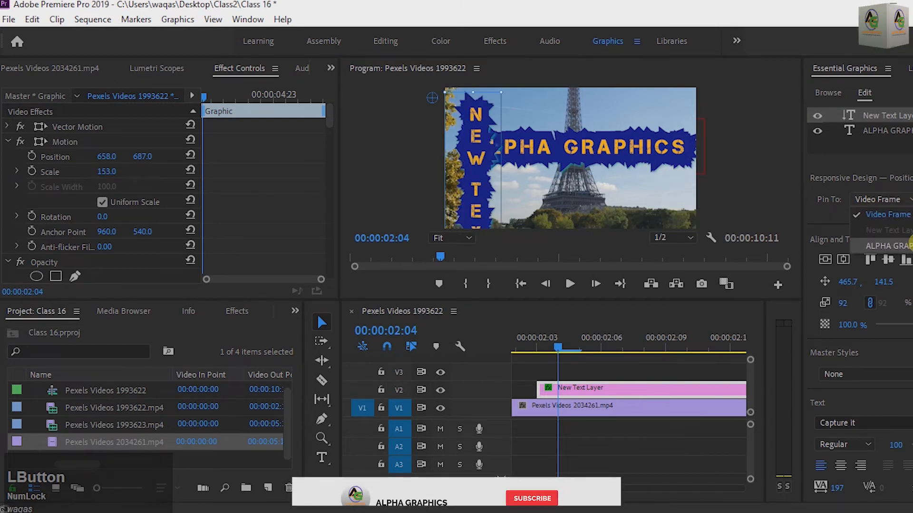
click(896, 213)
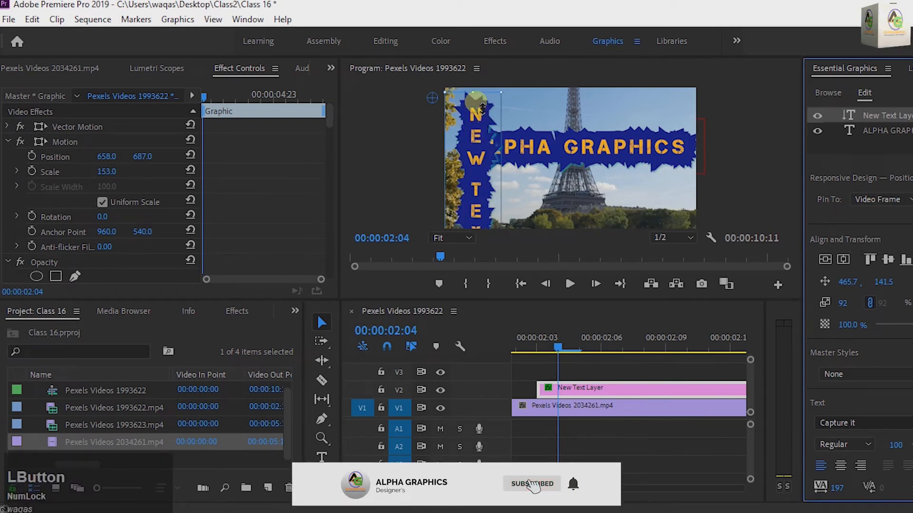
drag(472, 114, 484, 159)
Undo the recent moves and scaling of the vertical text layer
key(ctrl+z)
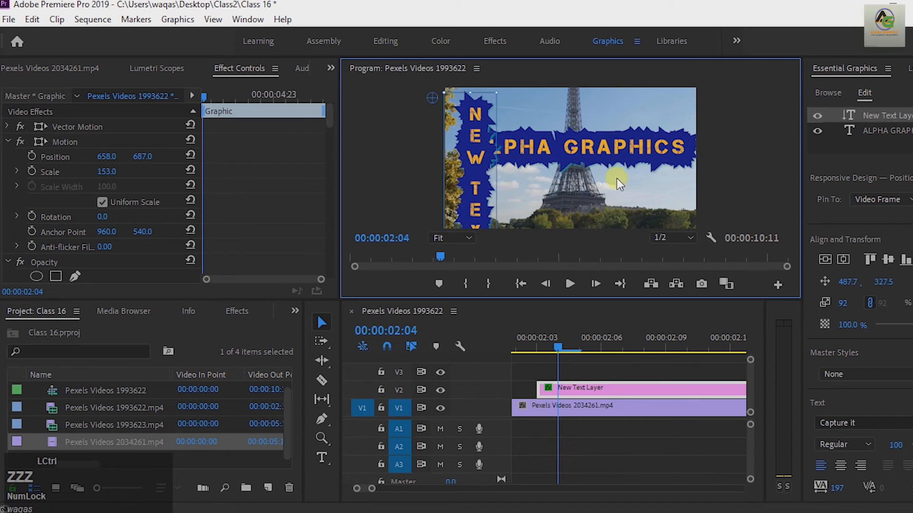
key(ctrl+z)
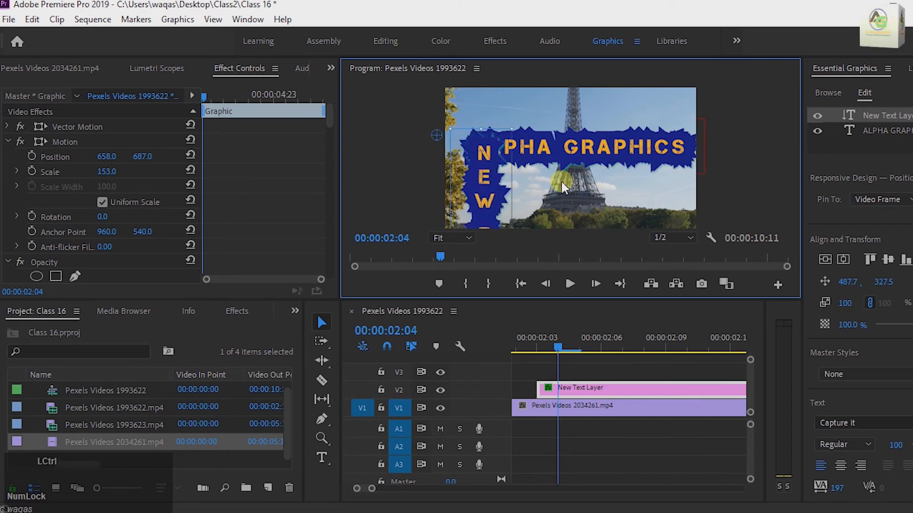
key(ctrl+z)
key(ctrl+z)
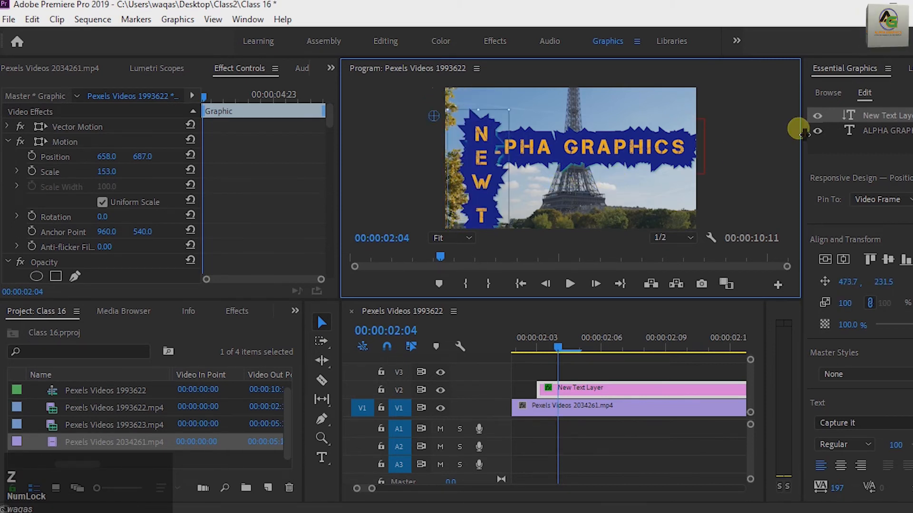
Delete the vertical text layer from the graphic
right_click(878, 116)
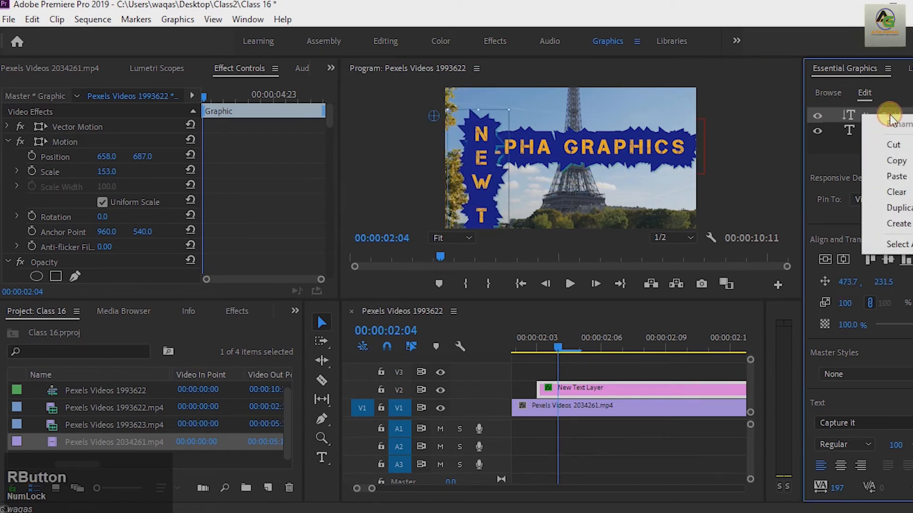
click(896, 192)
click(616, 159)
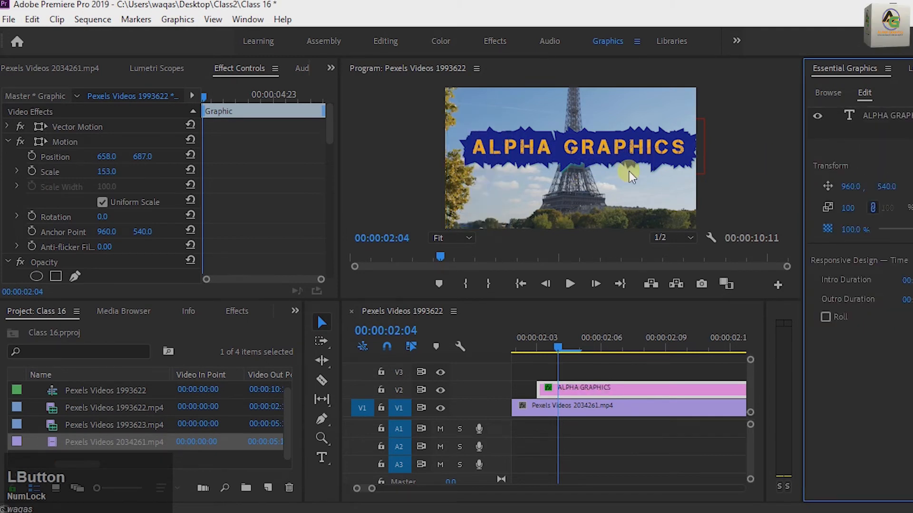
Shift the ALPHA GRAPHICS title slightly left to about x 637.5 and centre it vertically in the frame
click(577, 146)
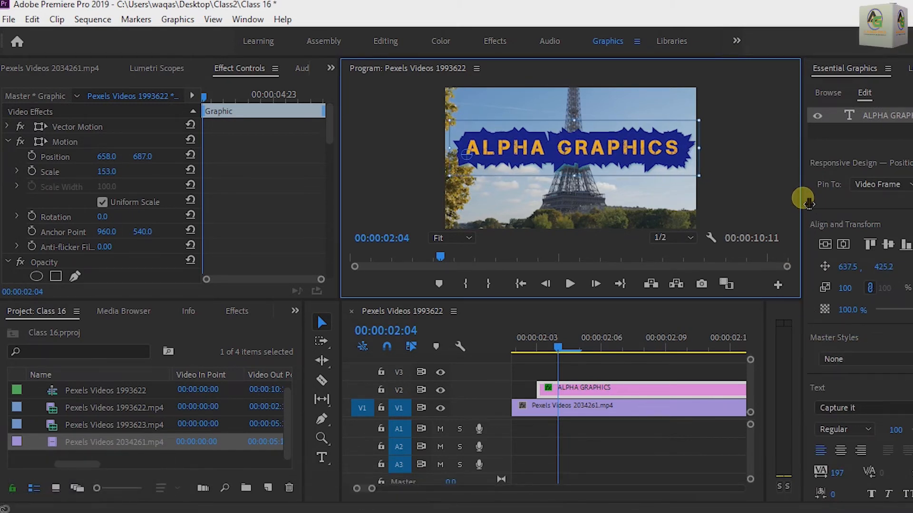
drag(803, 202, 791, 202)
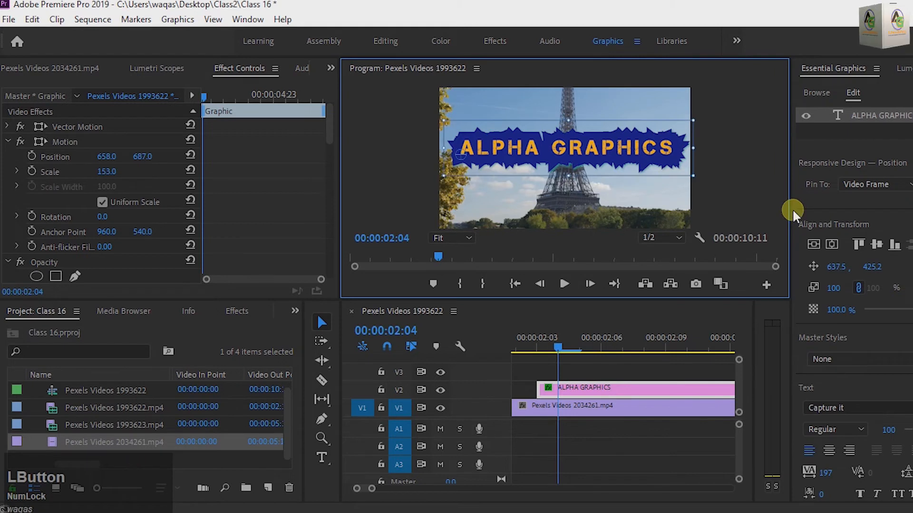
click(876, 245)
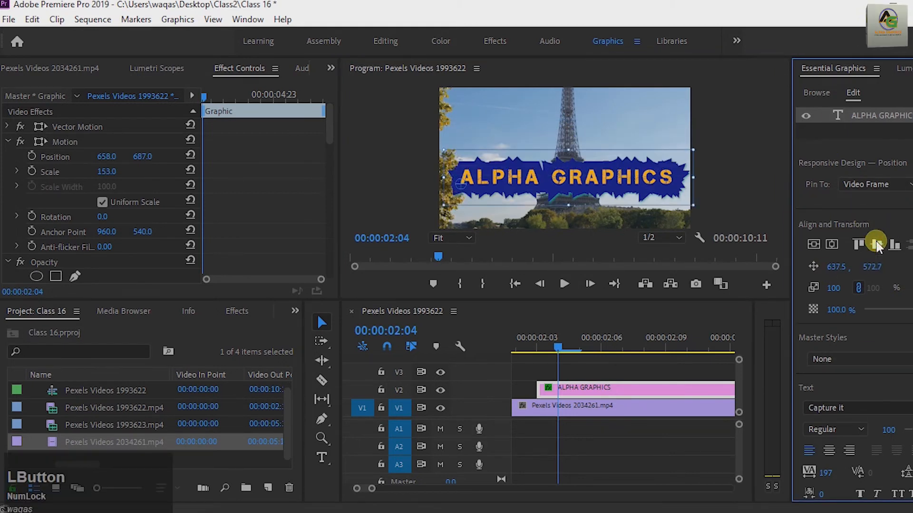
Try the top, bottom, left and vertical middle alignments on the ALPHA GRAPHICS title, ending with it at about x 626.5, y 508.6
click(860, 246)
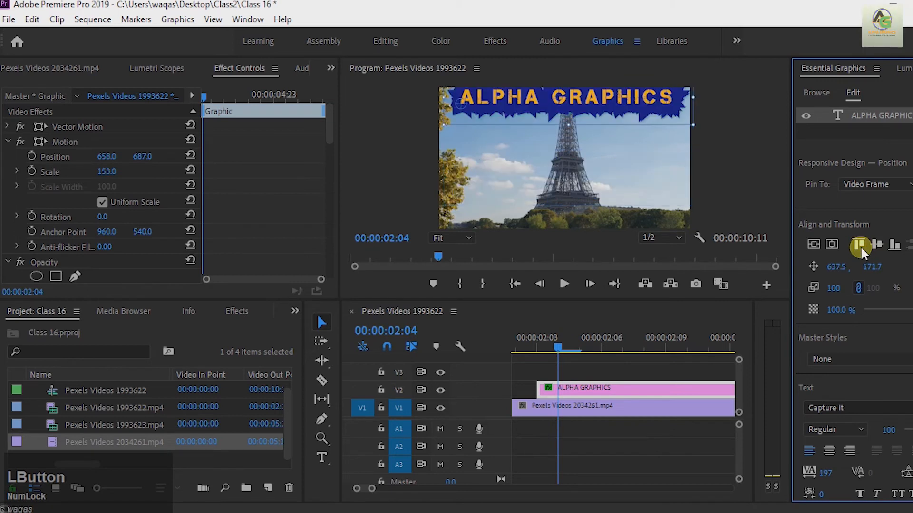
click(896, 245)
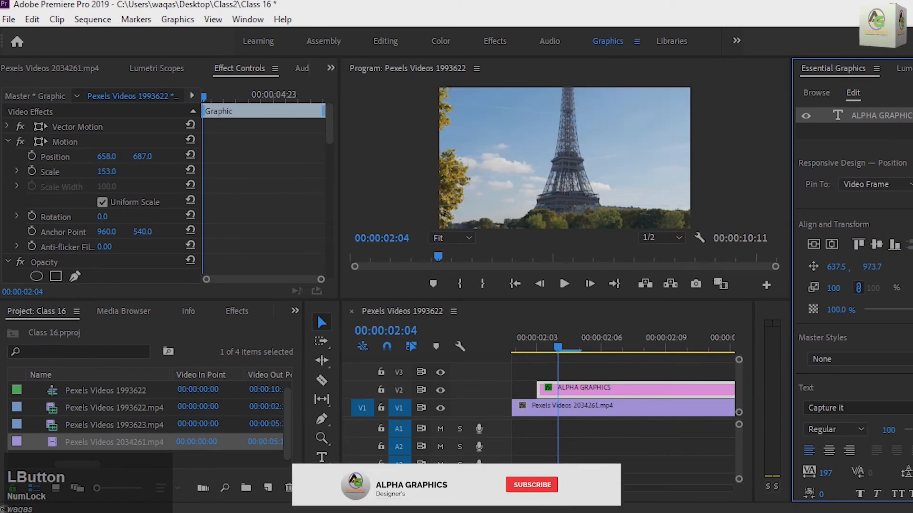
click(910, 245)
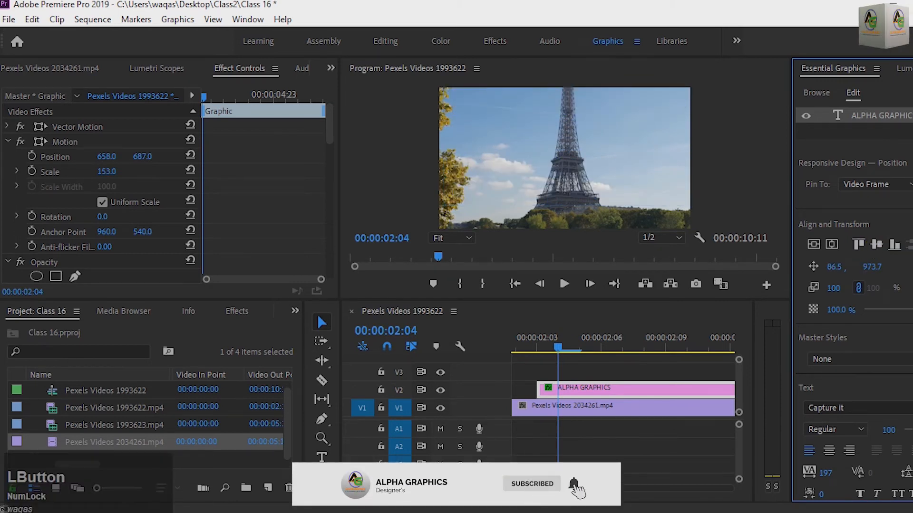
click(857, 243)
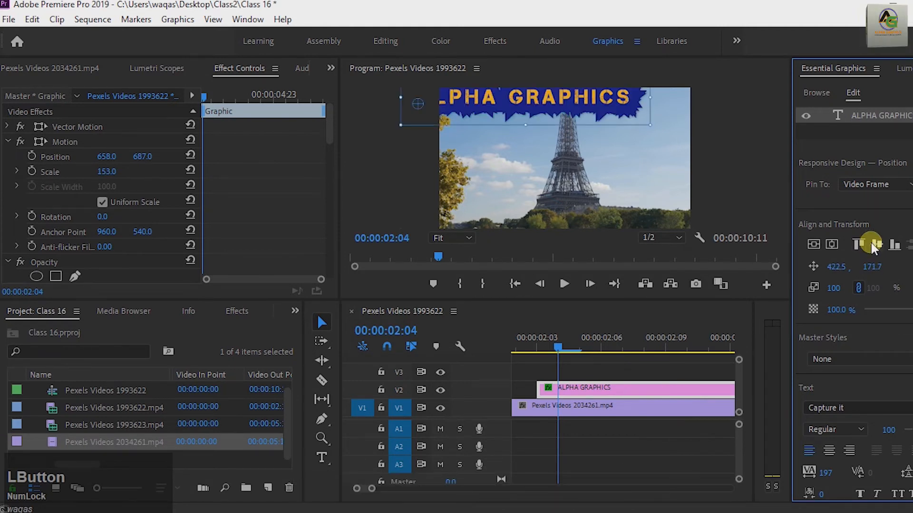
click(874, 243)
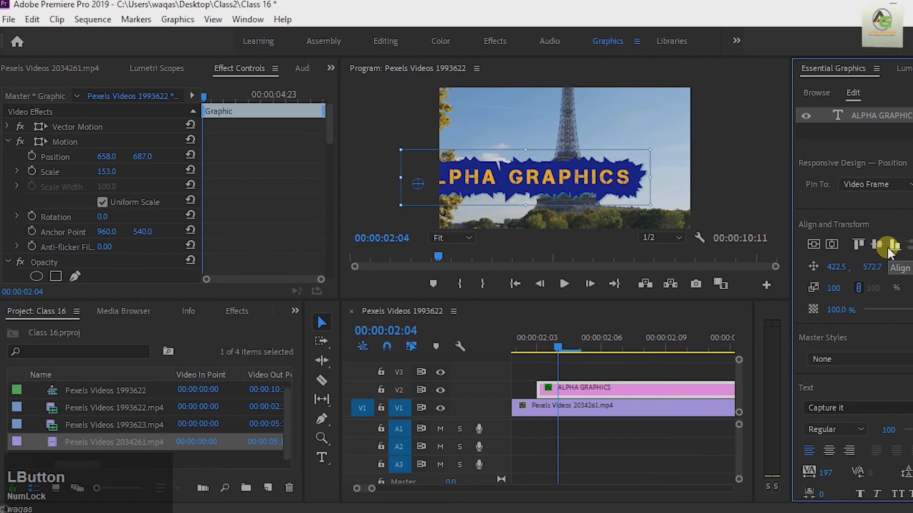
drag(561, 181, 603, 171)
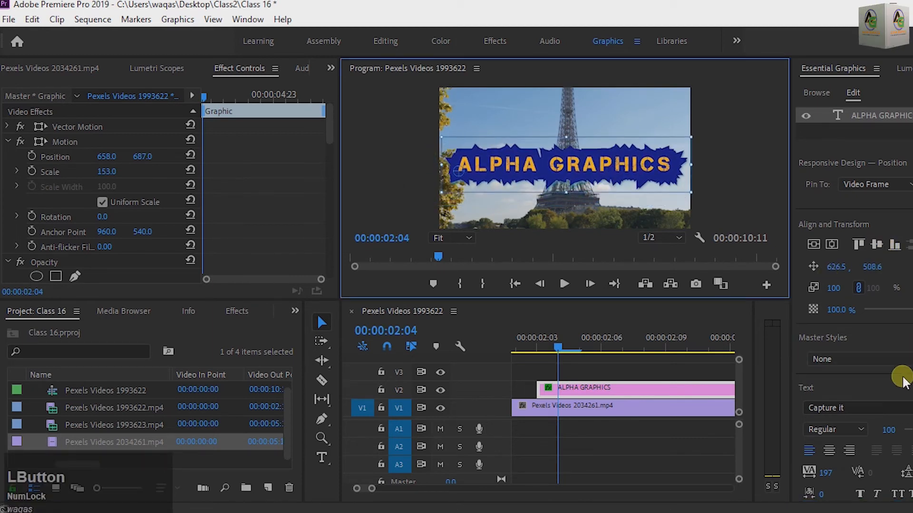
Centre the title vertically and horizontally in the frame, then move it higher to about x 626.5, y 329.6
click(812, 244)
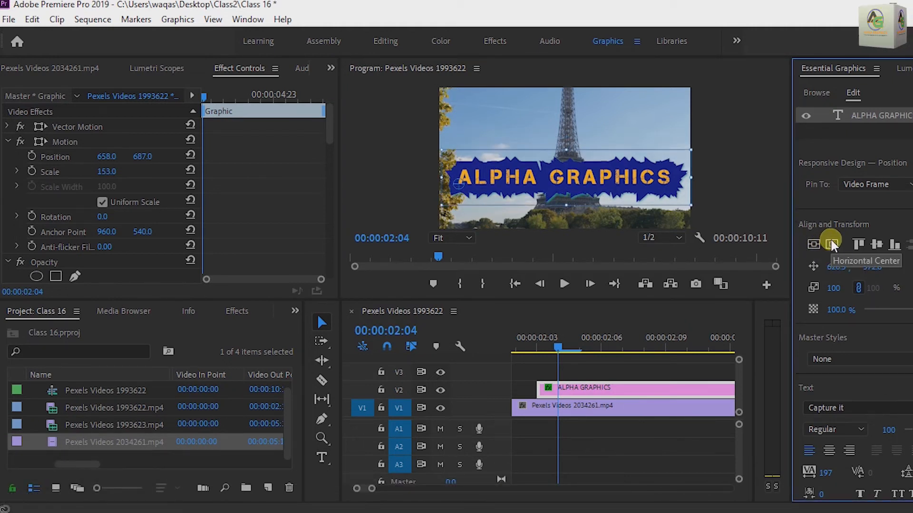
click(831, 243)
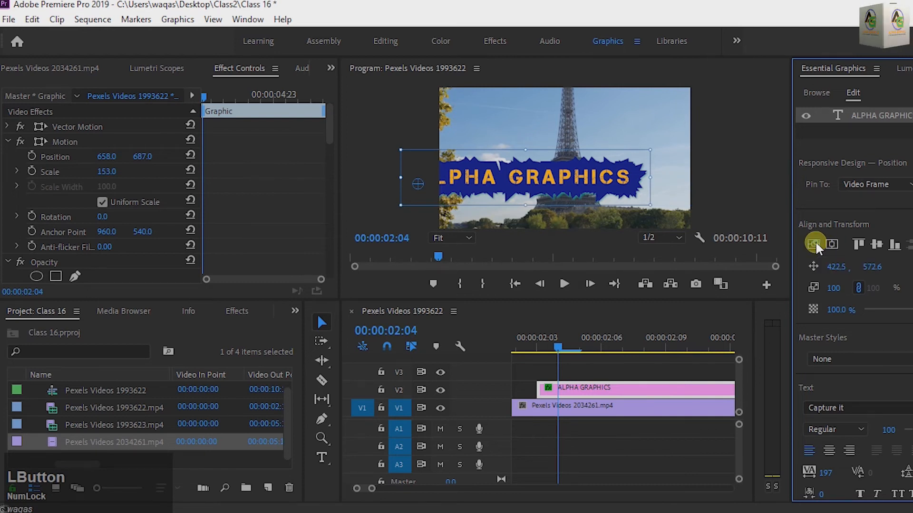
drag(581, 186, 627, 161)
scroll(869, 370, down, 2)
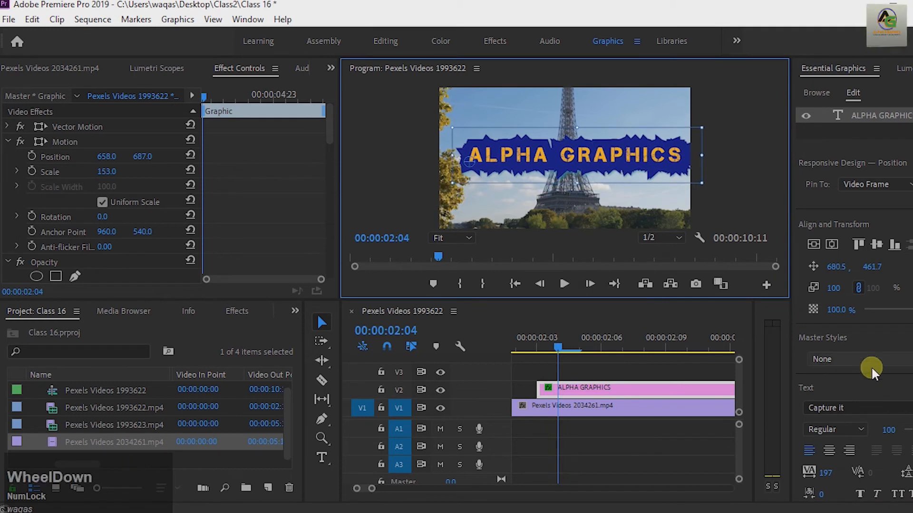
mouse_move(911, 199)
mouse_down()
mouse_move(911, 373)
mouse_move(911, 206)
mouse_up()
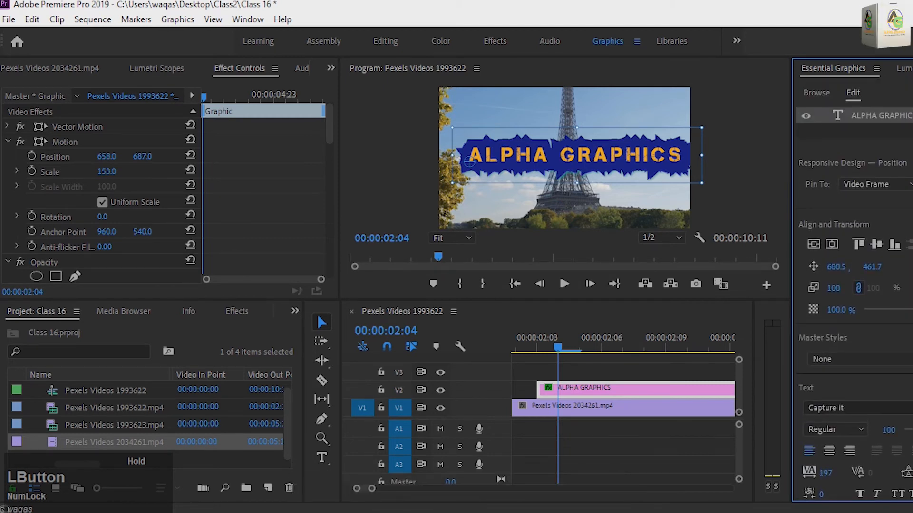
drag(567, 154, 557, 135)
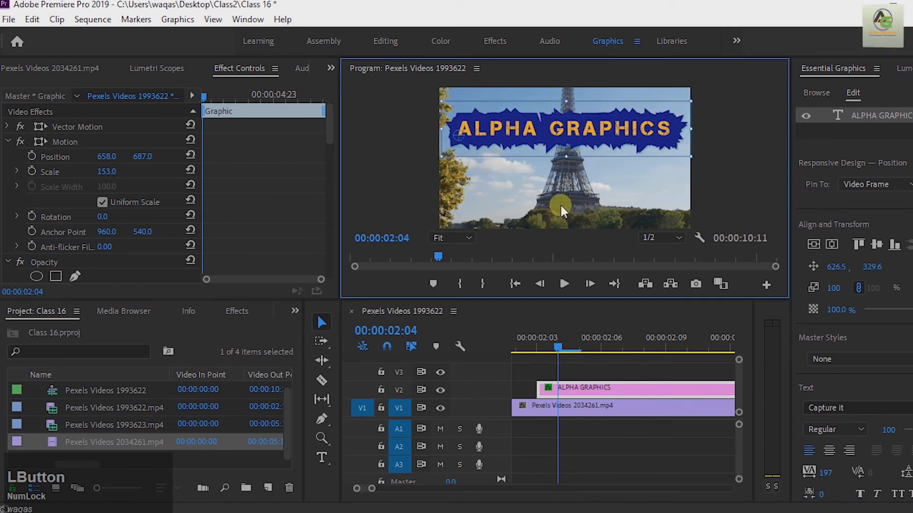
Animate the title graphic's Motion Scale from 153 at 00:00:02:04 to 50 at 00:00:04:21
mouse_move(546, 346)
mouse_down()
mouse_move(554, 341)
mouse_move(536, 343)
mouse_move(556, 347)
mouse_up()
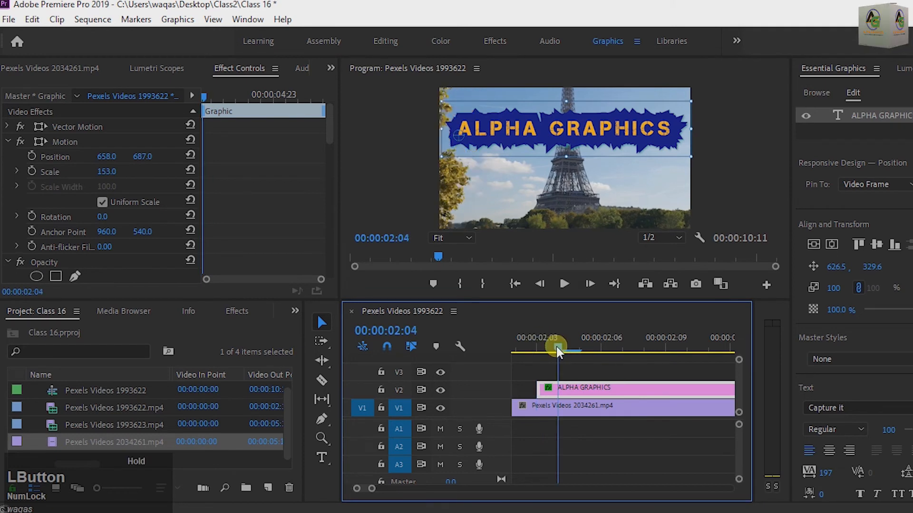
scroll(83, 172, up, 2)
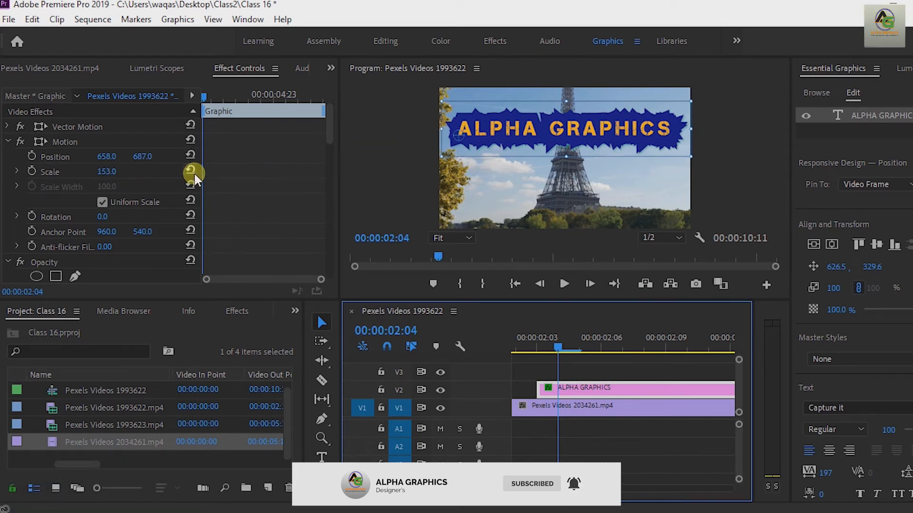
click(32, 171)
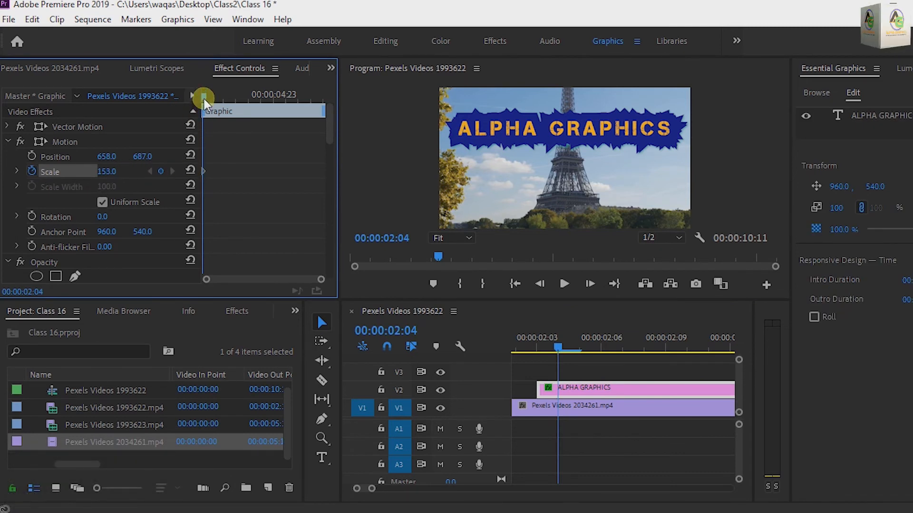
drag(204, 99, 271, 116)
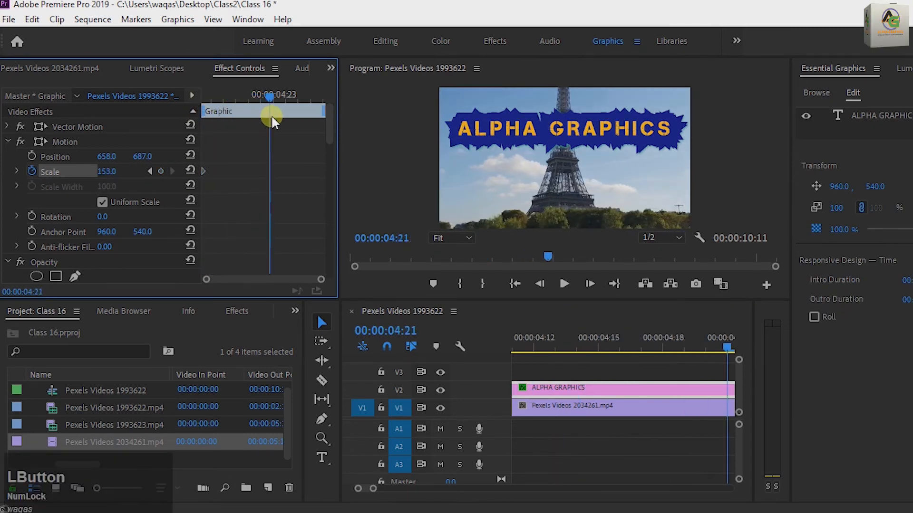
click(108, 172)
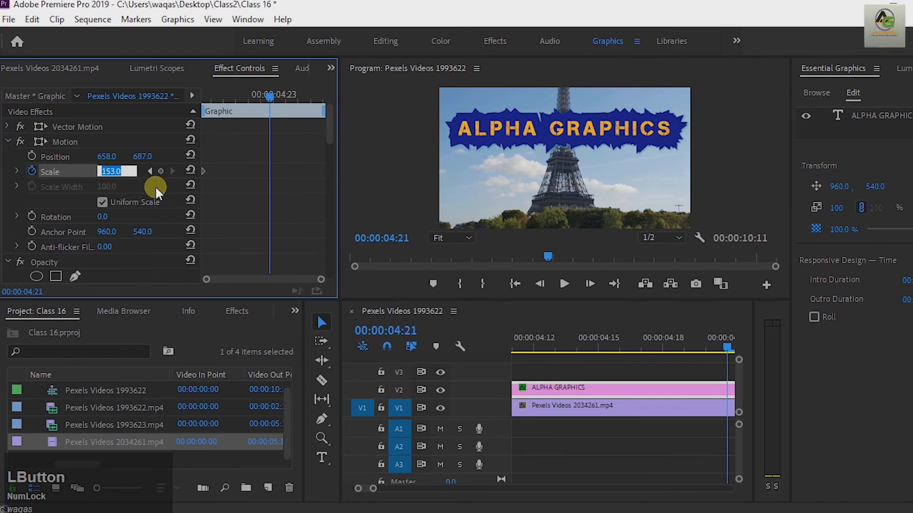
text(50)
key(Return)
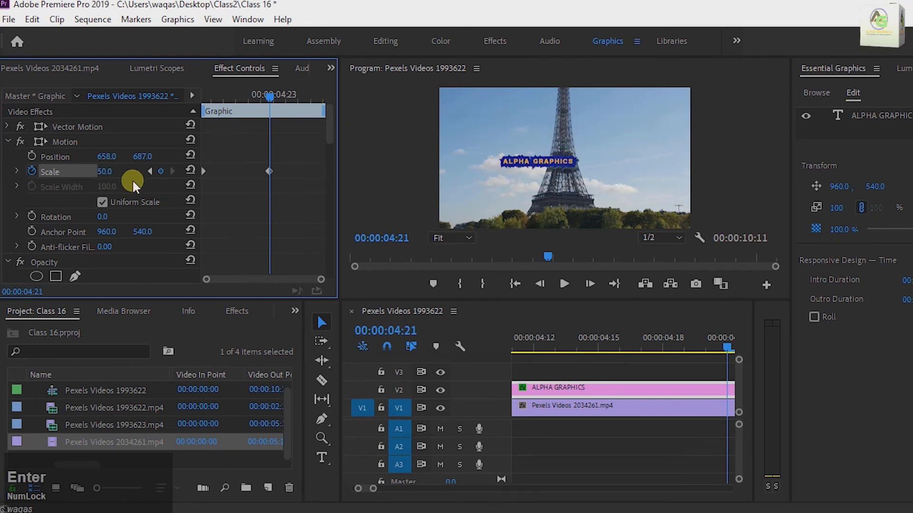
Apply Ease Out to the first Scale keyframe and Ease In to the second one
click(205, 175)
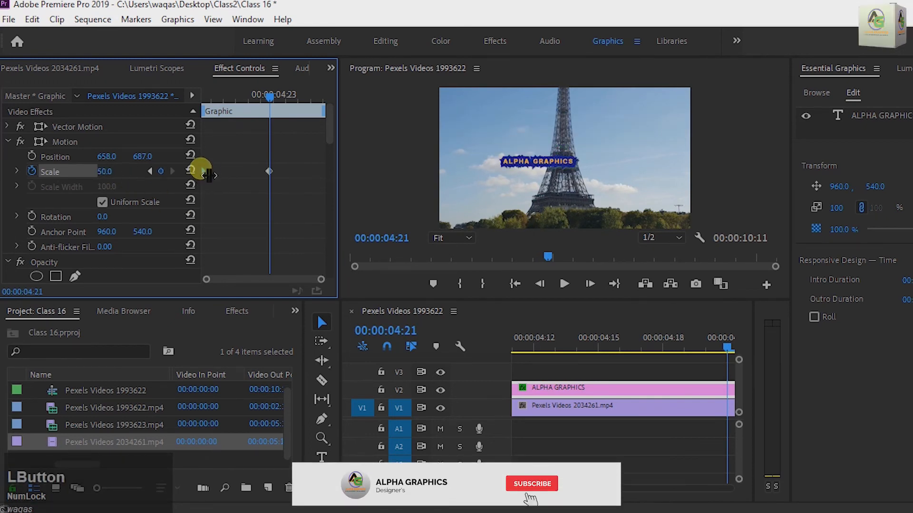
right_click(201, 168)
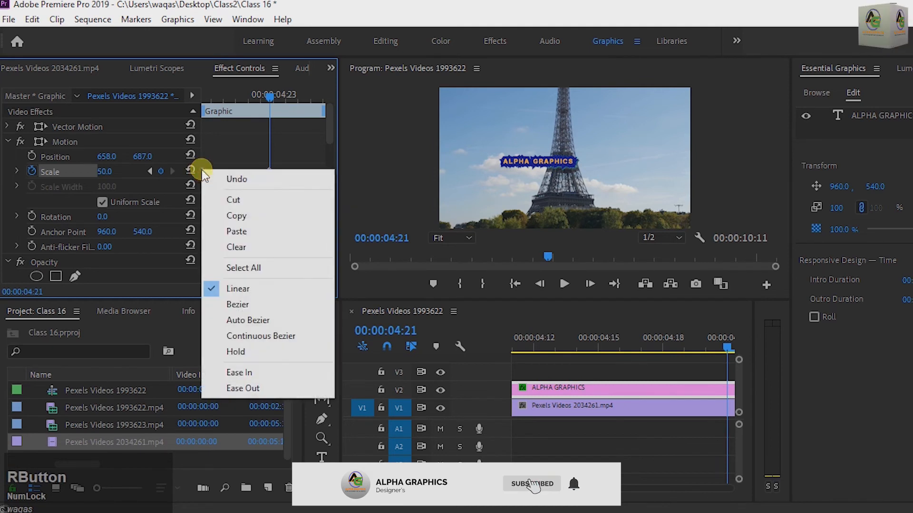
click(261, 389)
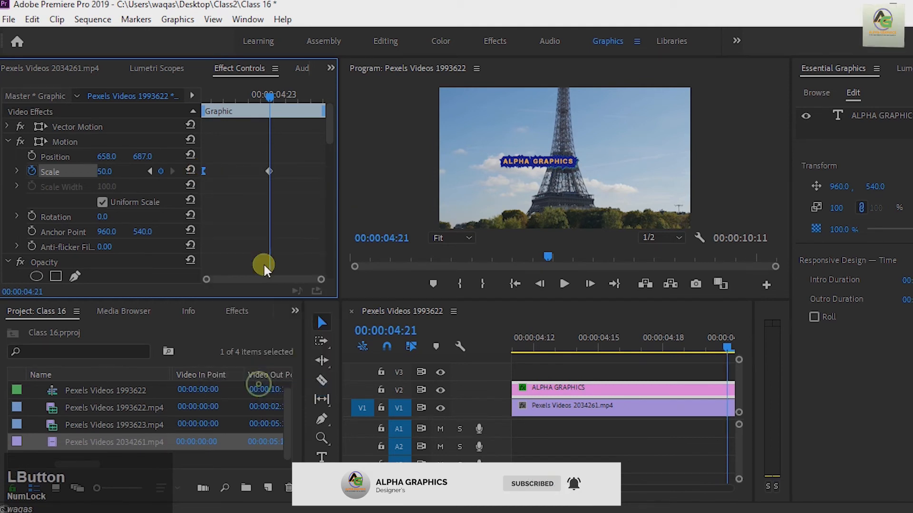
right_click(270, 172)
click(326, 374)
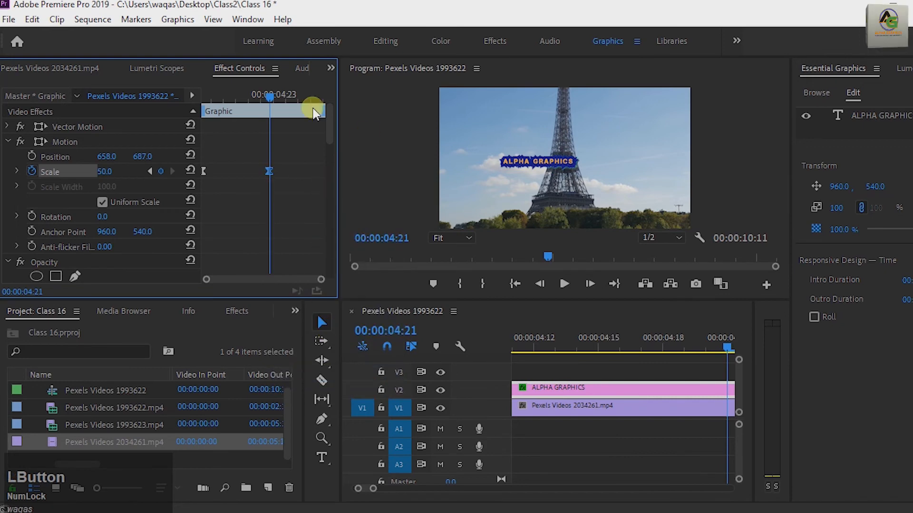
Preview the scale animation and lengthen it by moving the second Scale keyframe further along the timeline
drag(282, 95, 315, 318)
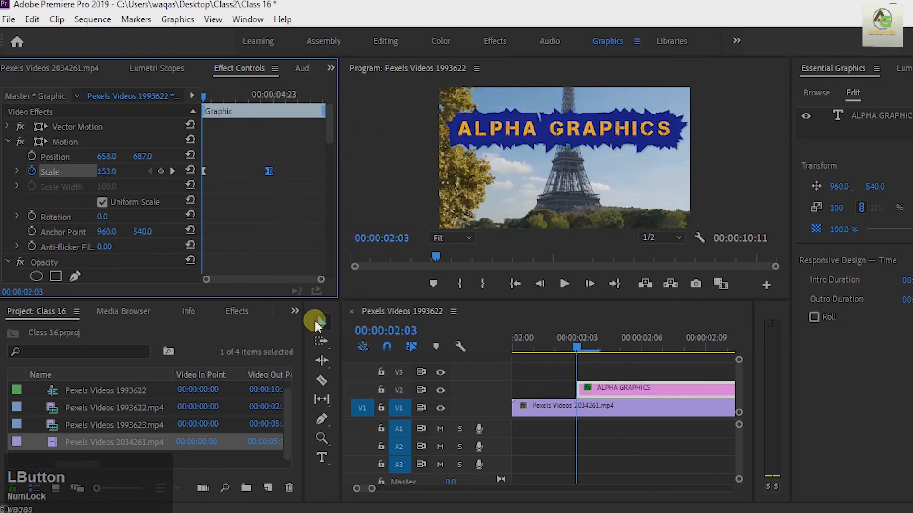
key(space)
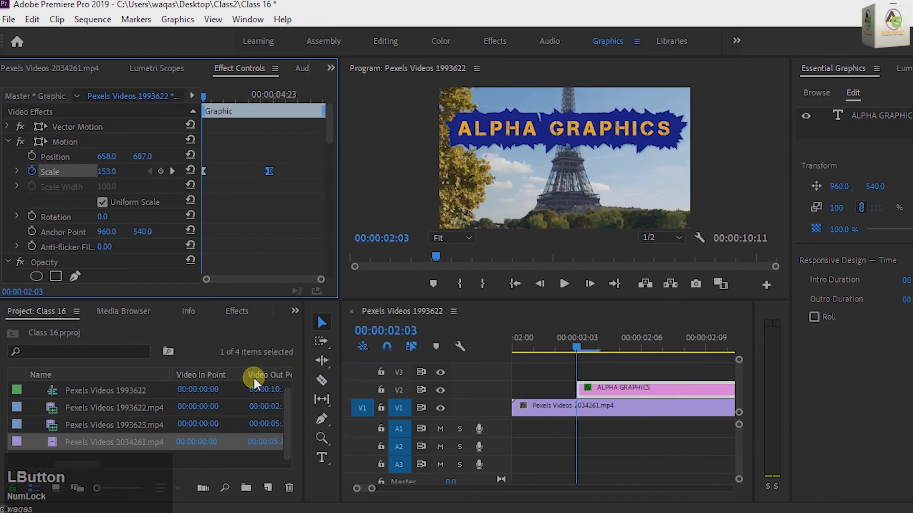
key(space)
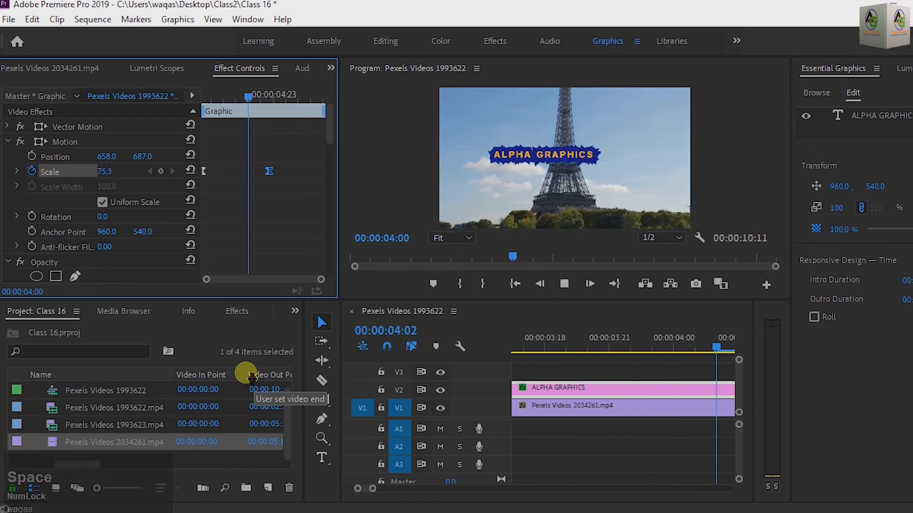
key(space)
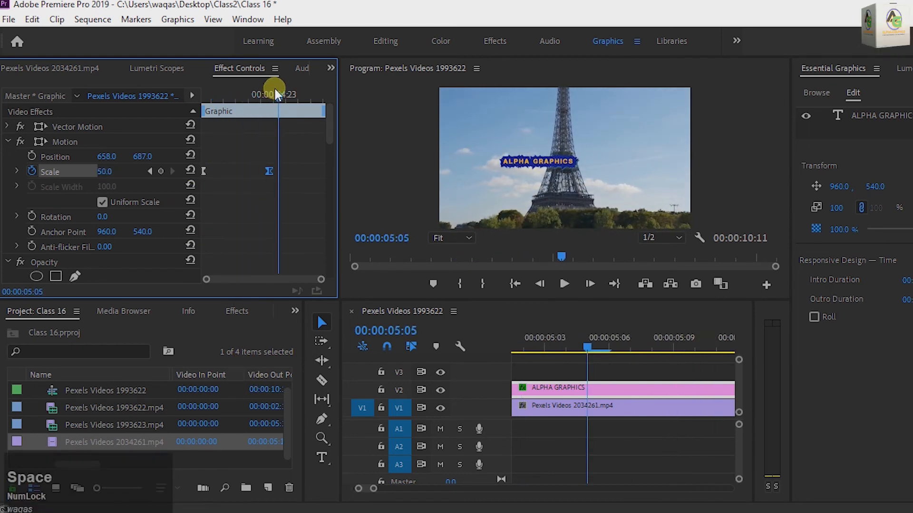
drag(275, 92, 255, 94)
drag(270, 169, 287, 171)
Reposition the title at the start of the graphic to about x 613.5, y 417.7, slightly above the frame's middle
click(572, 157)
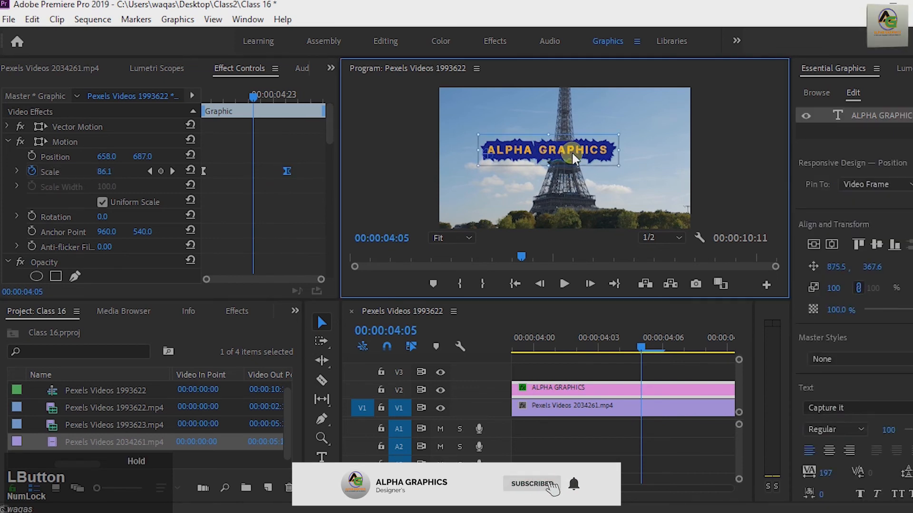
mouse_move(573, 157)
mouse_down()
mouse_move(497, 165)
mouse_move(532, 147)
mouse_move(557, 159)
mouse_up()
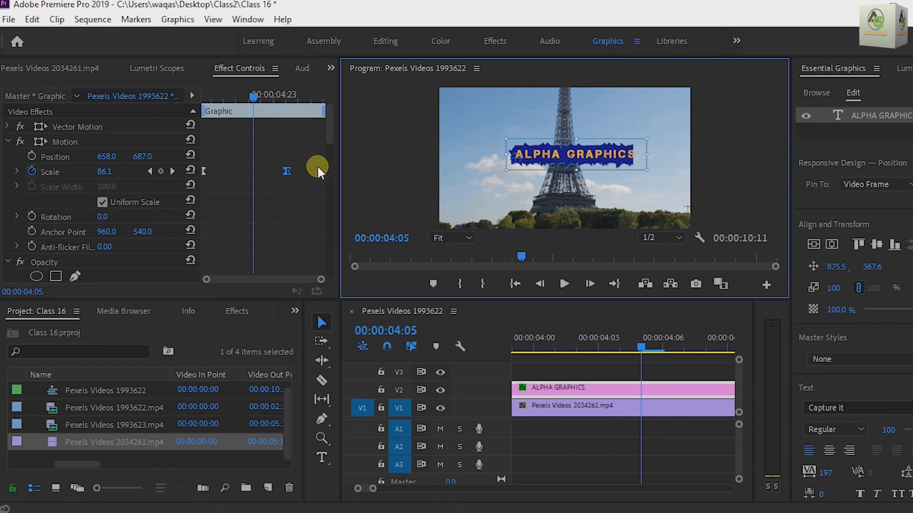
click(298, 137)
drag(257, 97, 148, 121)
click(405, 284)
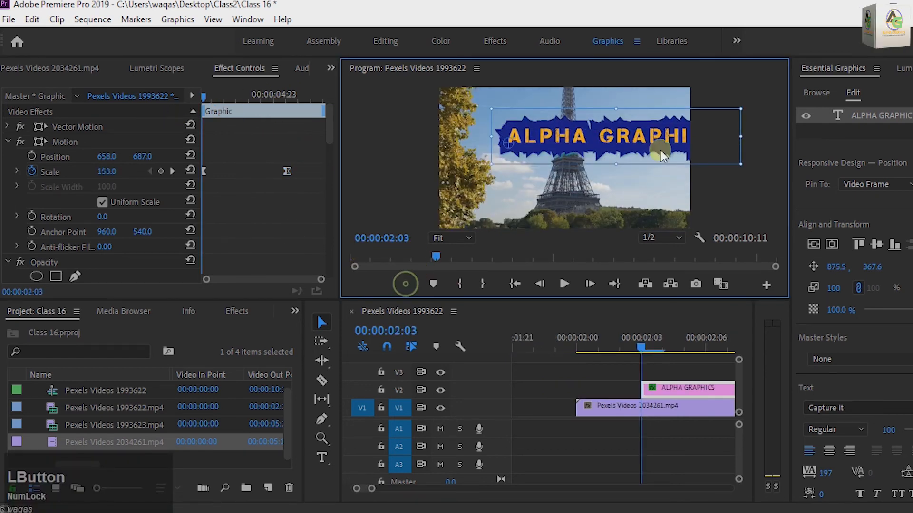
click(640, 138)
drag(642, 143, 594, 151)
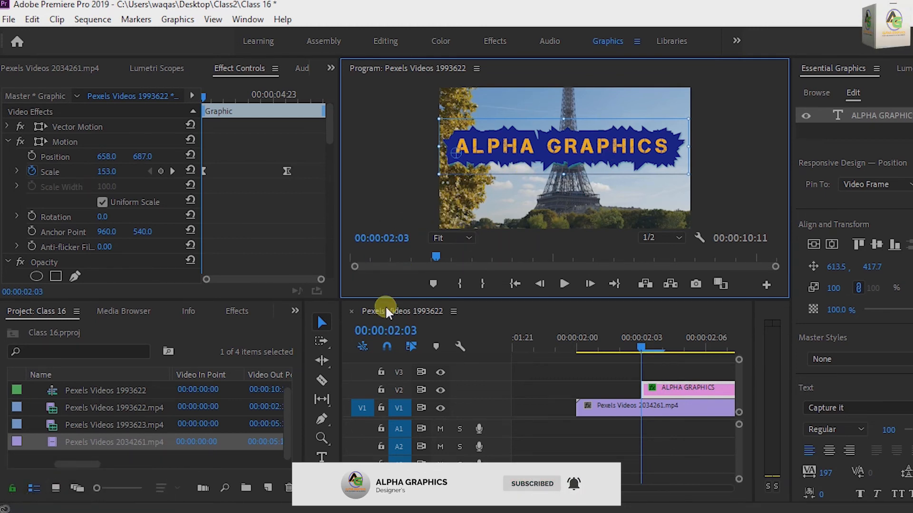
Play the title's shrinking animation twice from its start and return the playhead to 00:00:02:03
key(space)
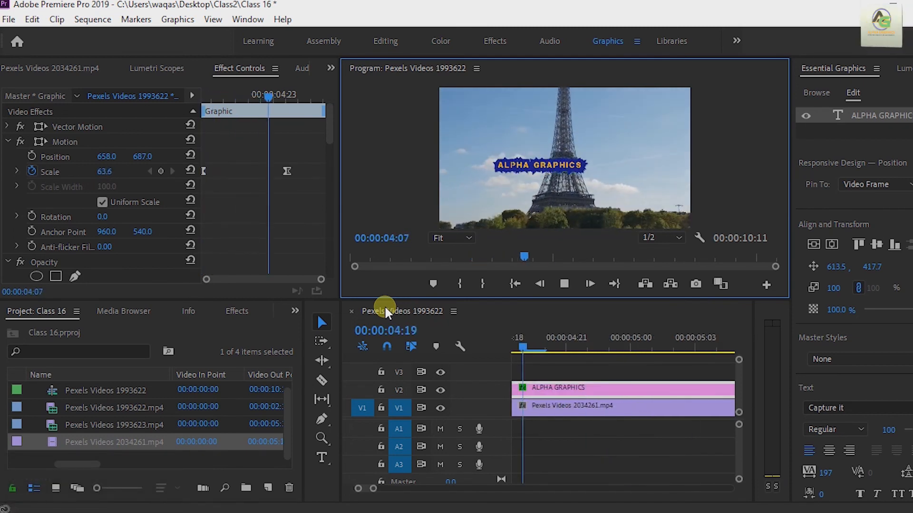
key(space)
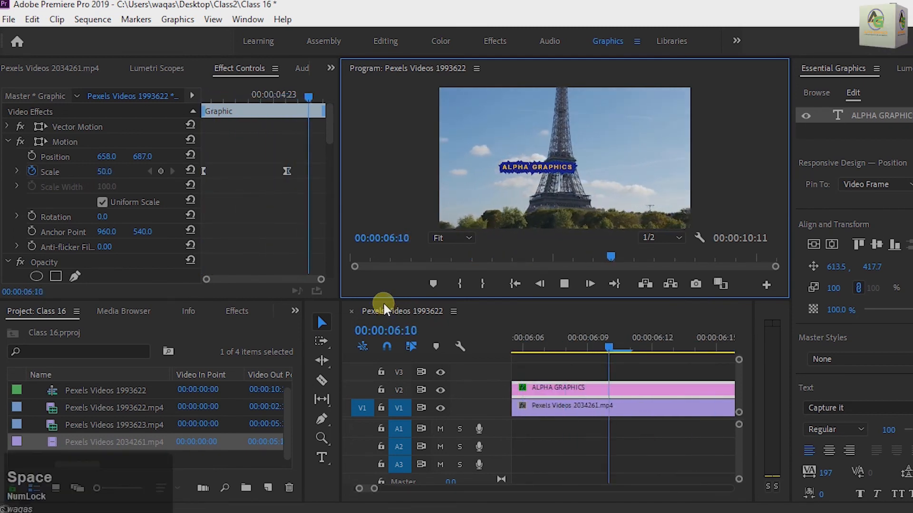
drag(322, 126, 184, 135)
key(space)
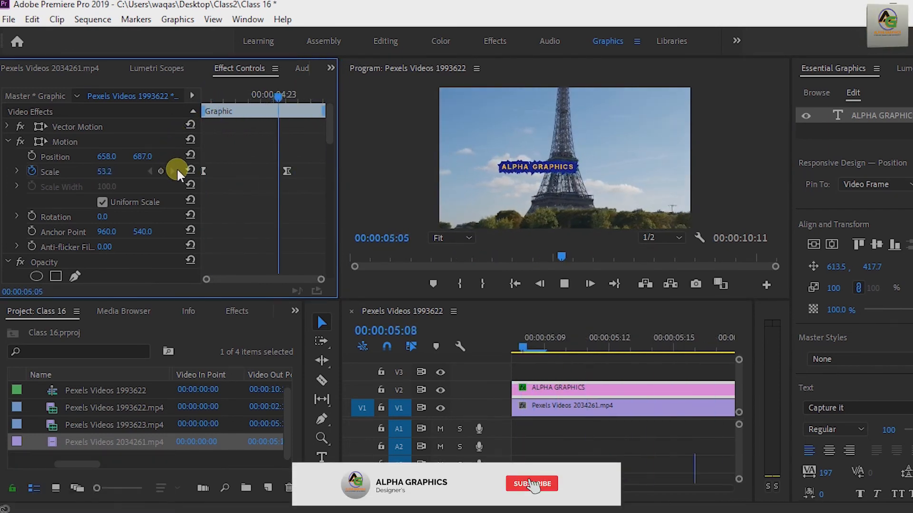
key(space)
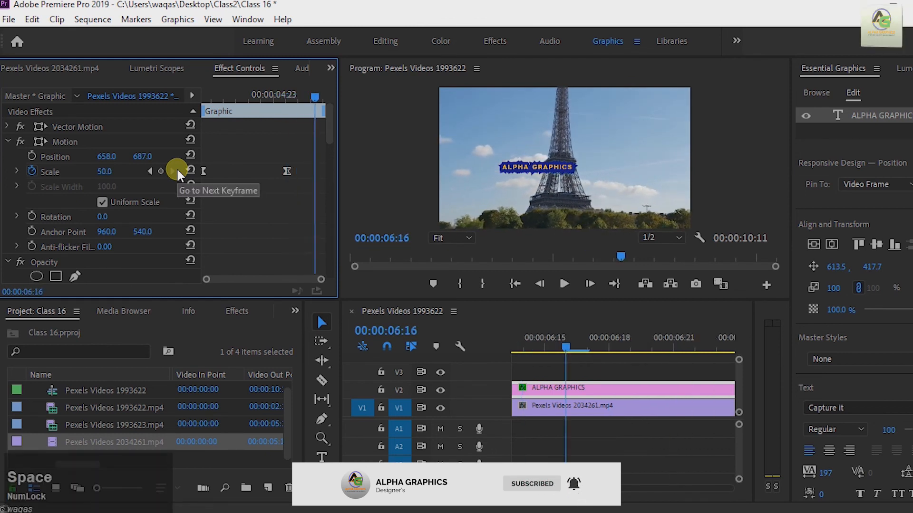
drag(313, 91, 182, 150)
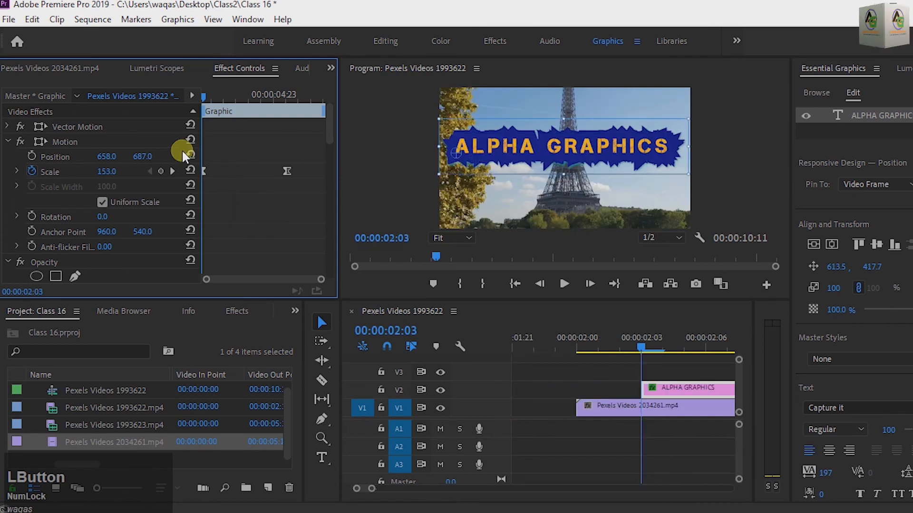